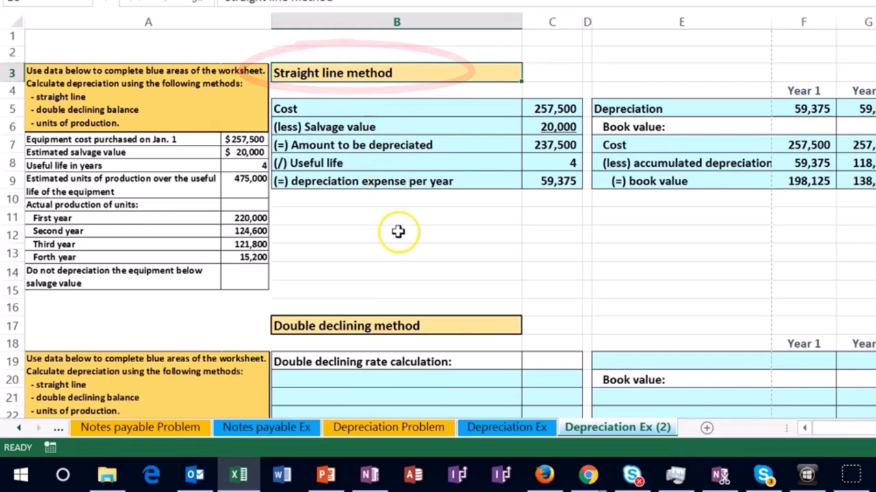
# - Look over the double declining method section, from its rate calculation area across the yearly book value table to the journal entries
pyautogui.scroll(-4, 397, 230)
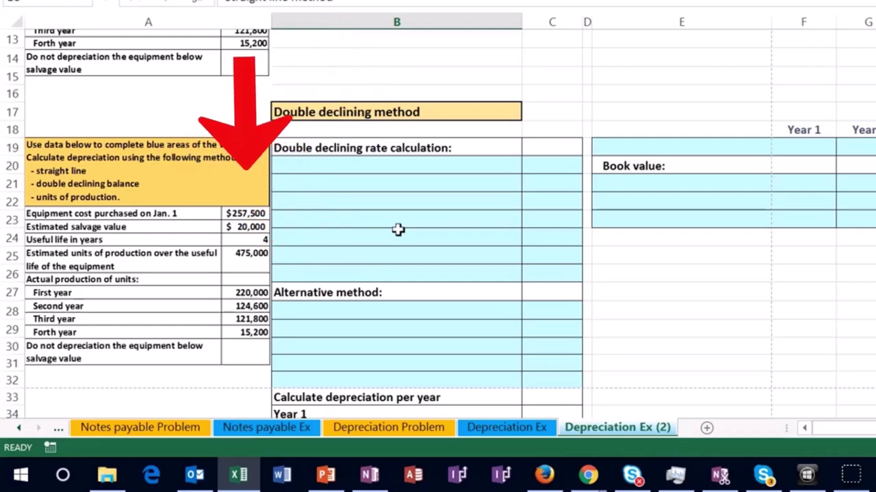
pyautogui.click(295, 226)
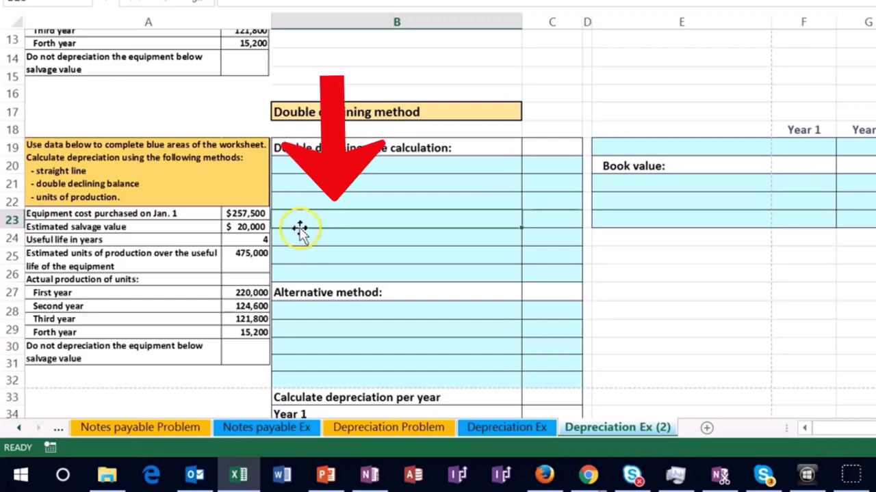
pyautogui.click(727, 203)
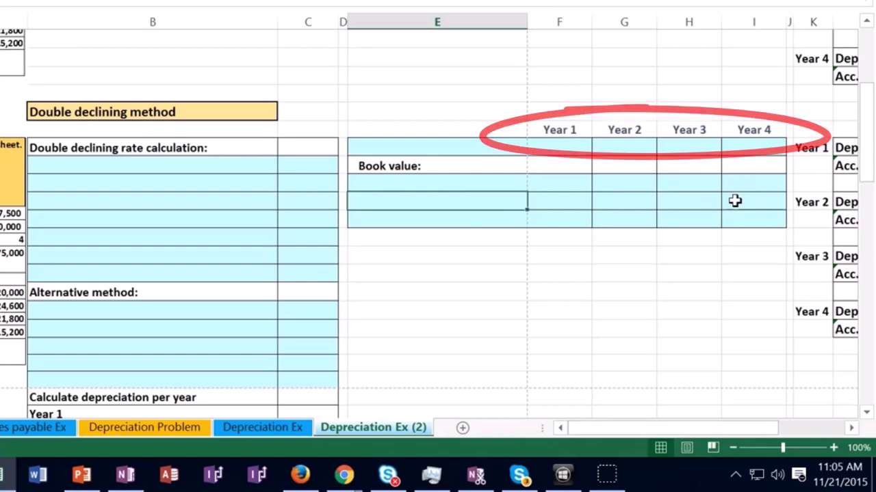
pyautogui.press('Right')
pyautogui.press('Right')
pyautogui.press('Right')
pyautogui.press('Right')
pyautogui.press('Right')
pyautogui.press('Right')
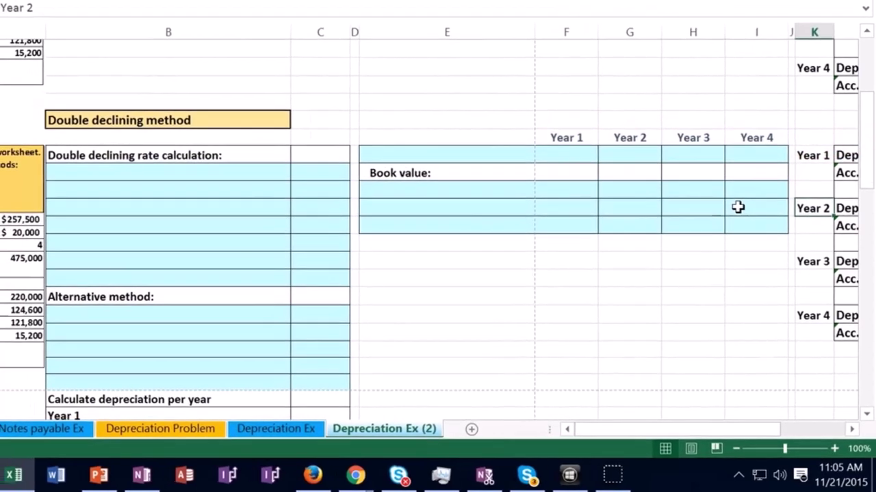
pyautogui.press('Right')
pyautogui.press('Right')
pyautogui.press('Right')
pyautogui.press('Right')
pyautogui.press('Right')
pyautogui.press('Right')
pyautogui.press('Right')
pyautogui.press('Right')
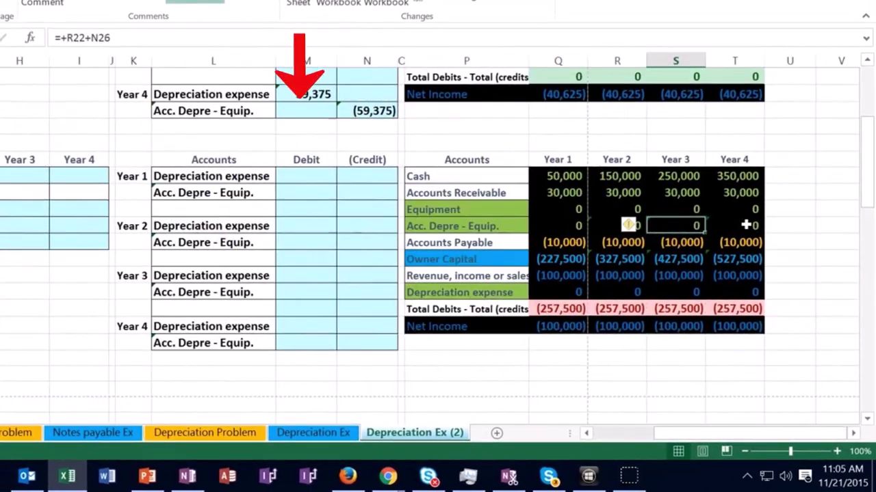
# - Review the double declining journal entry debit and credit columns and the Year 1 to Year 4 account balances
pyautogui.click(294, 175)
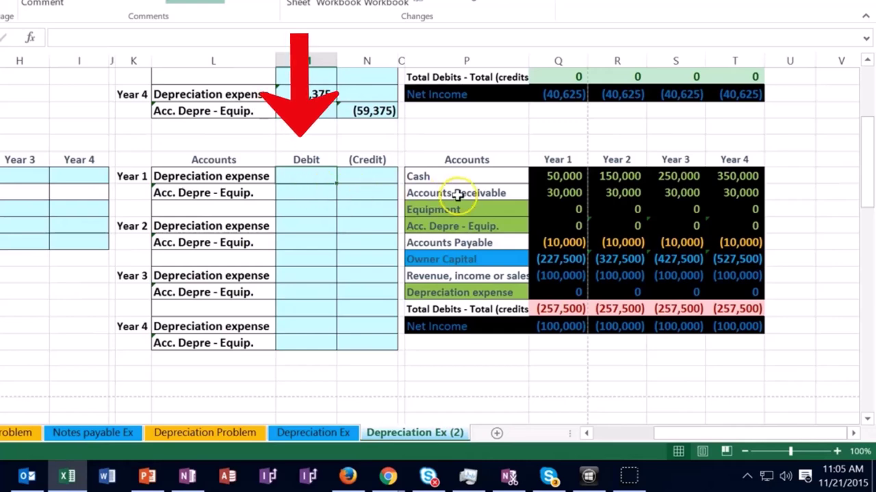
pyautogui.click(551, 162)
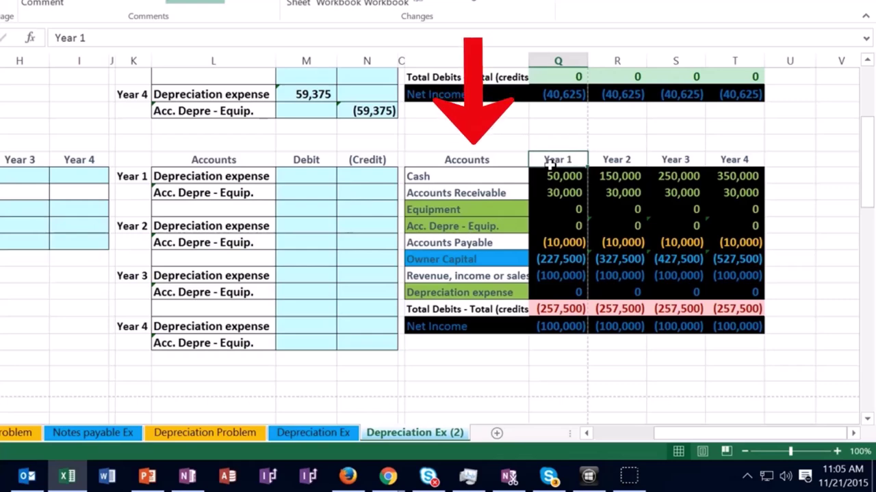
pyautogui.press('Left')
pyautogui.press('Left')
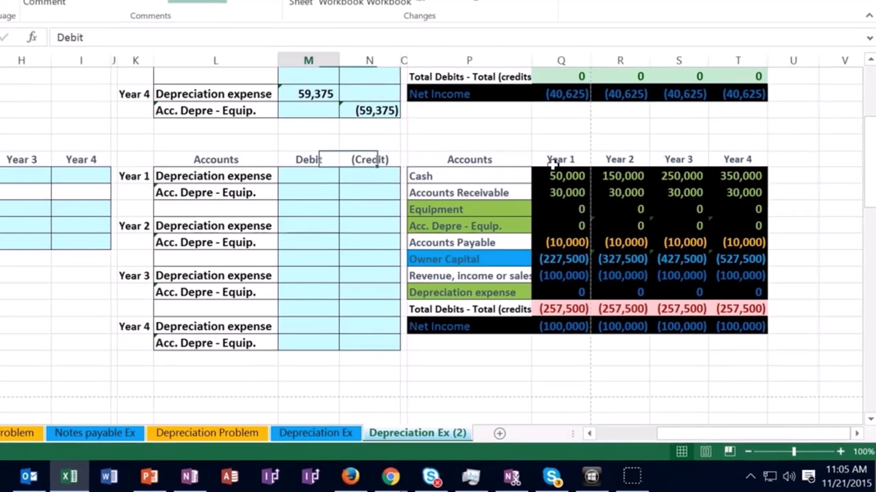
pyautogui.press('Home')
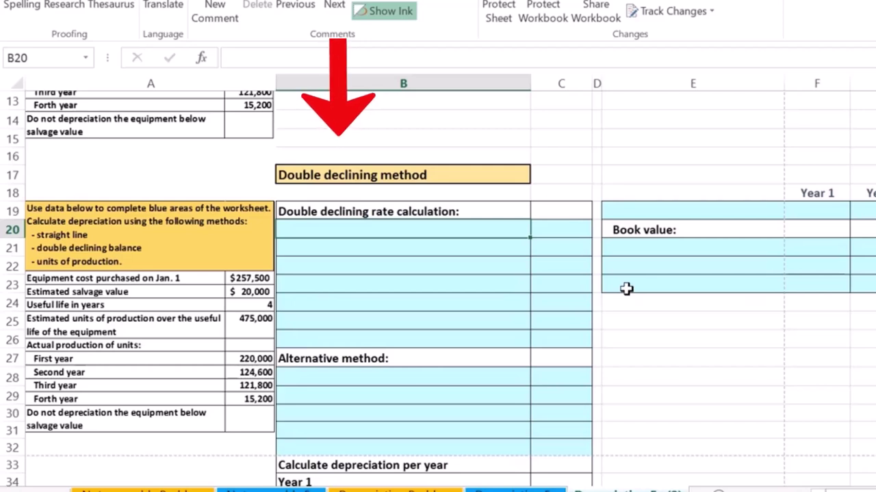
# - Start the double declining rate calculation with the label "Cost" in B20 and the value 257,500 in C20
pyautogui.write('Cost')
pyautogui.press('Tab')
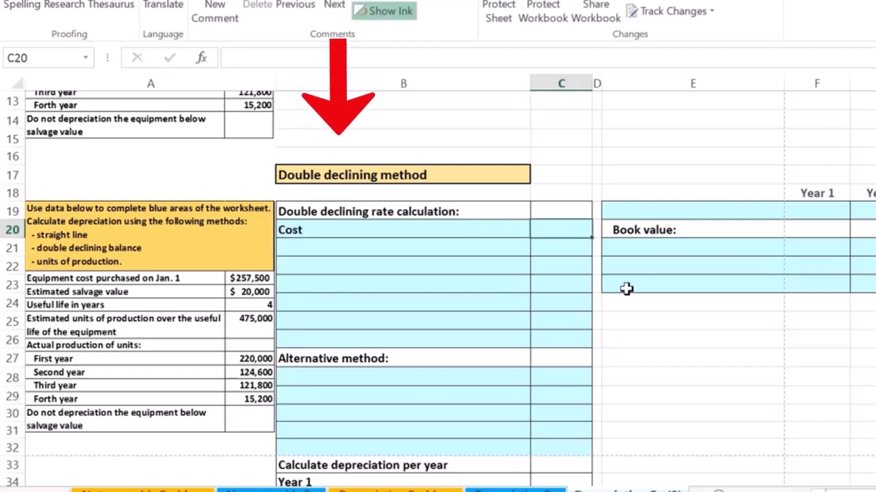
pyautogui.write('=')
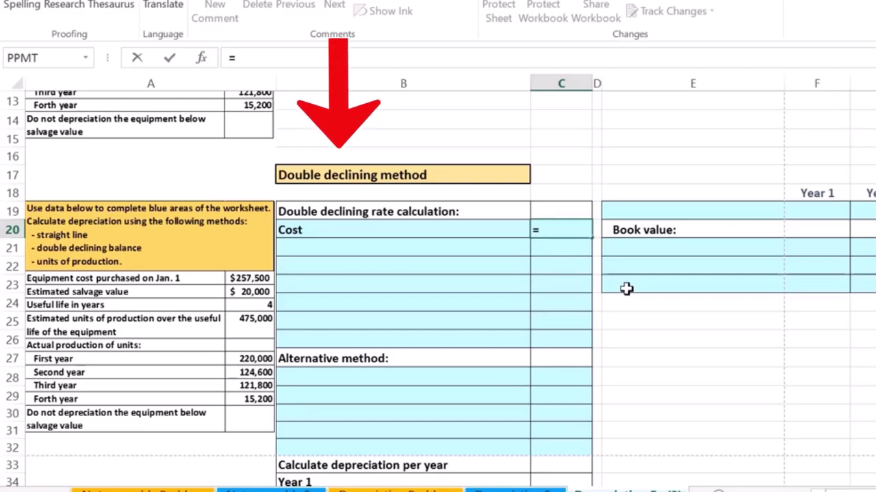
pyautogui.press('BackSpace')
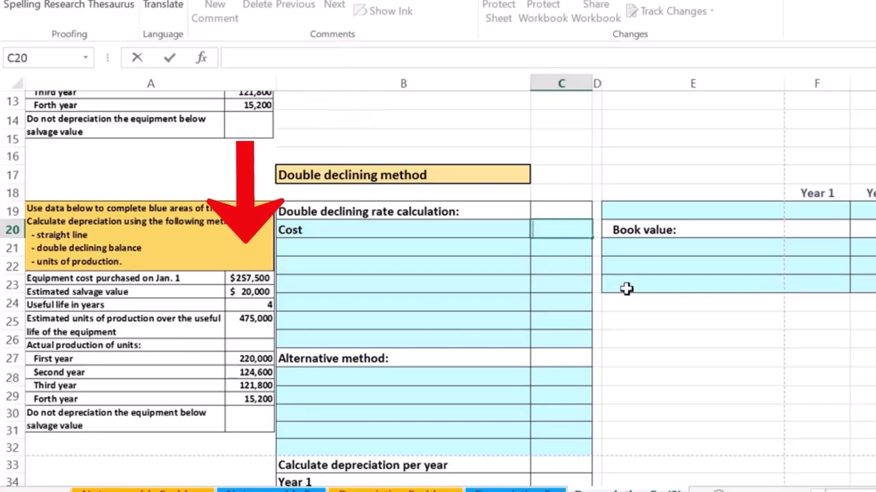
pyautogui.write('257,500')
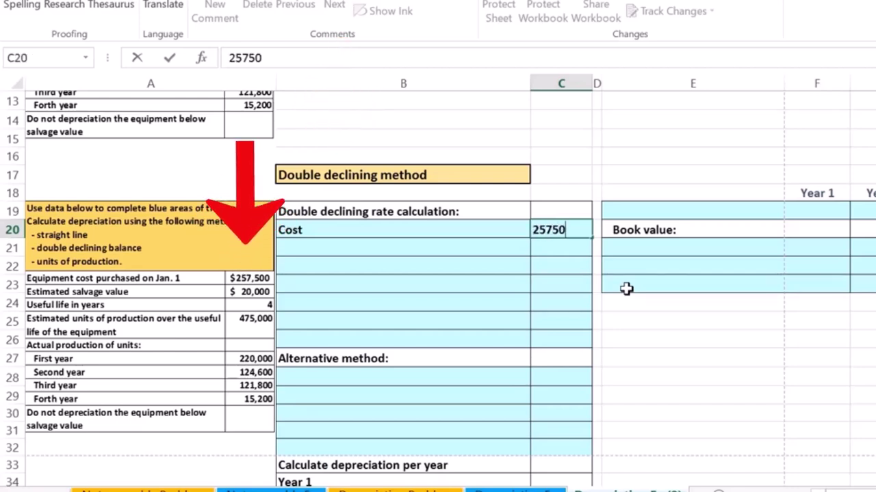
pyautogui.press('Return')
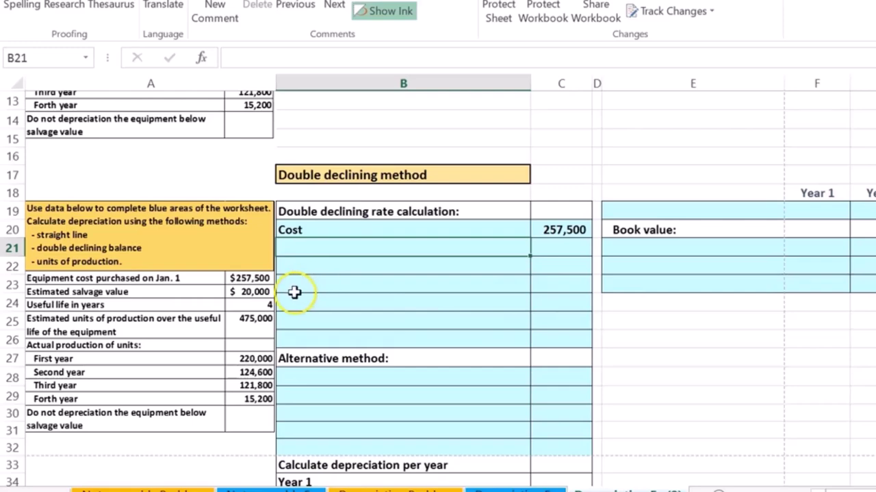
# - Enter "(/) number of years in useful life" in B21 and the value 4 in C21
pyautogui.scroll(4, 301, 281)
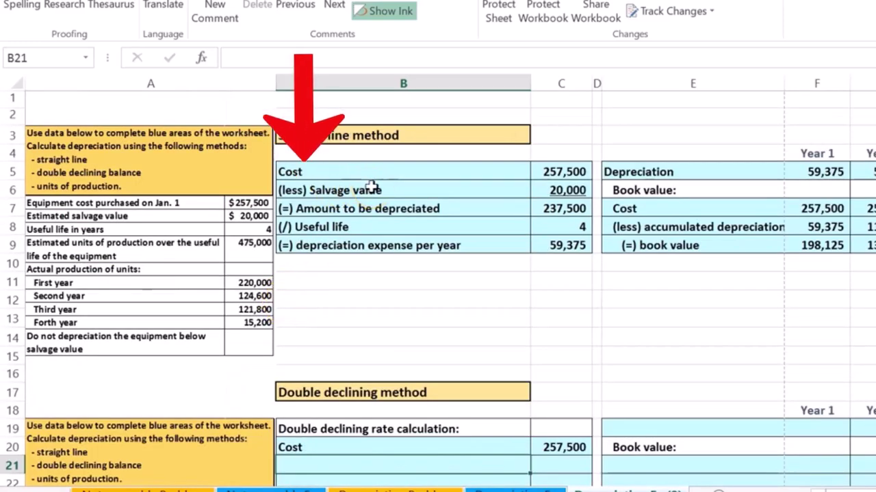
pyautogui.scroll(-3, 371, 189)
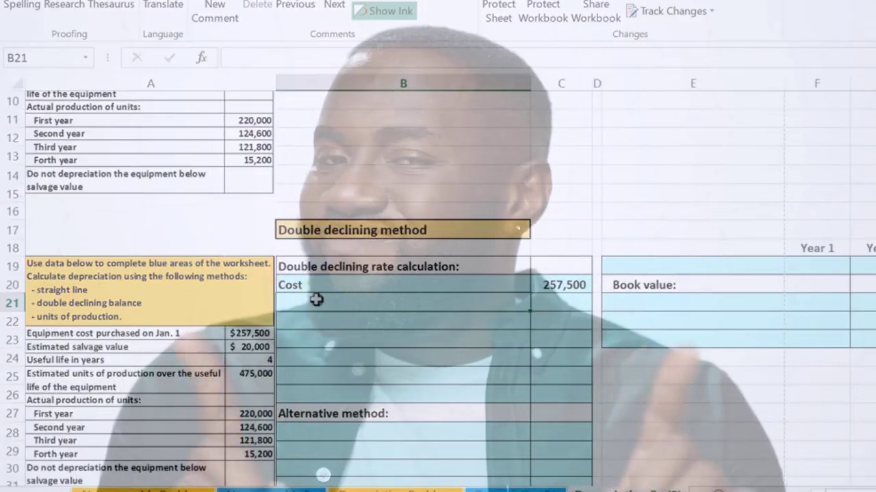
pyautogui.scroll(-1, 316, 300)
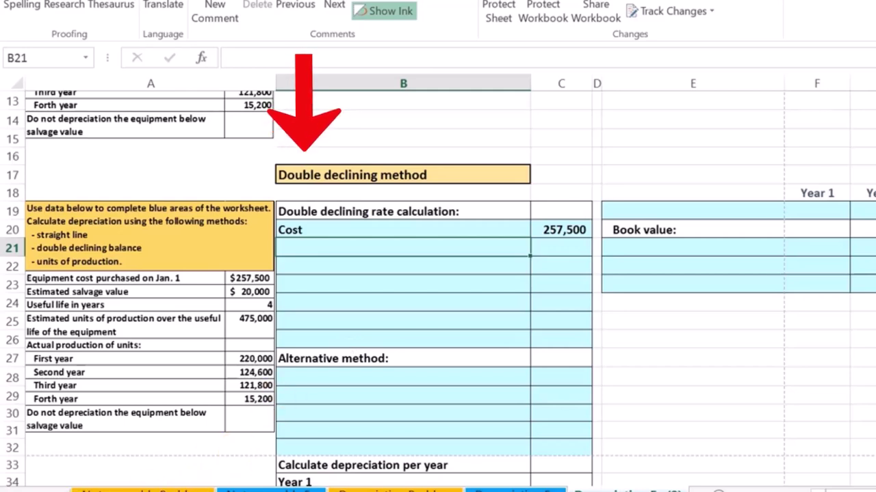
pyautogui.write('(/) number of years in useful life')
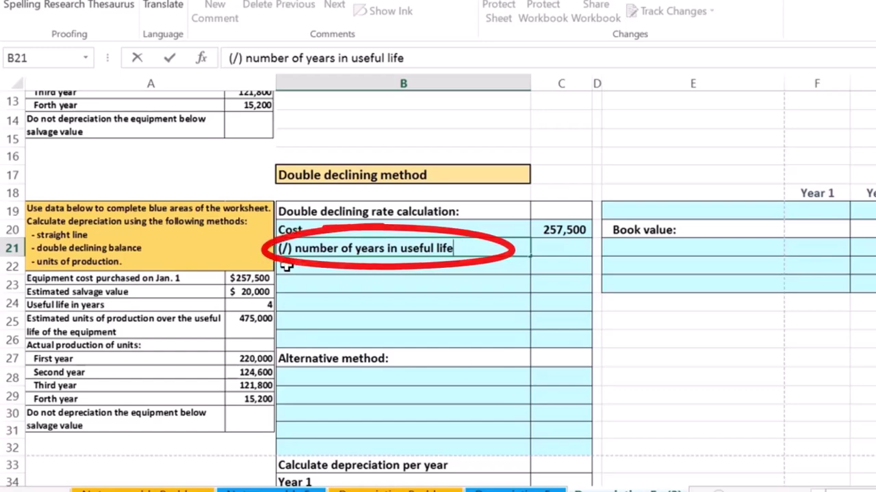
pyautogui.press('Tab')
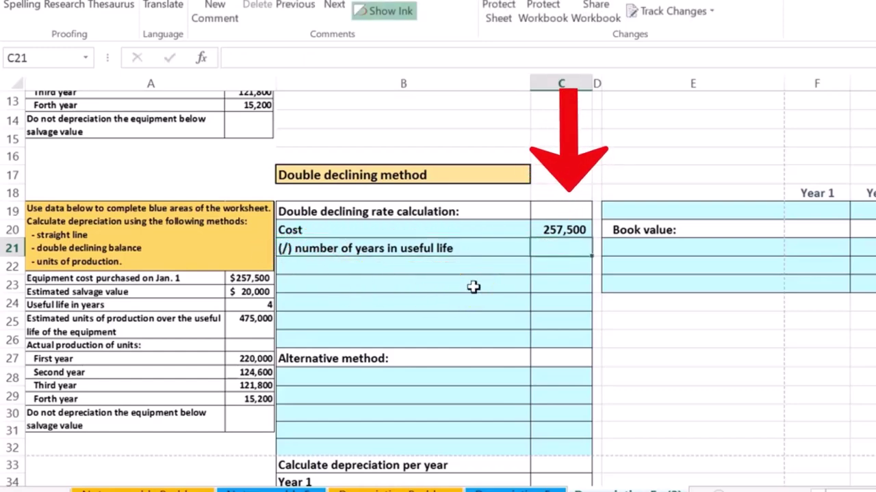
pyautogui.write('4')
pyautogui.press('Return')
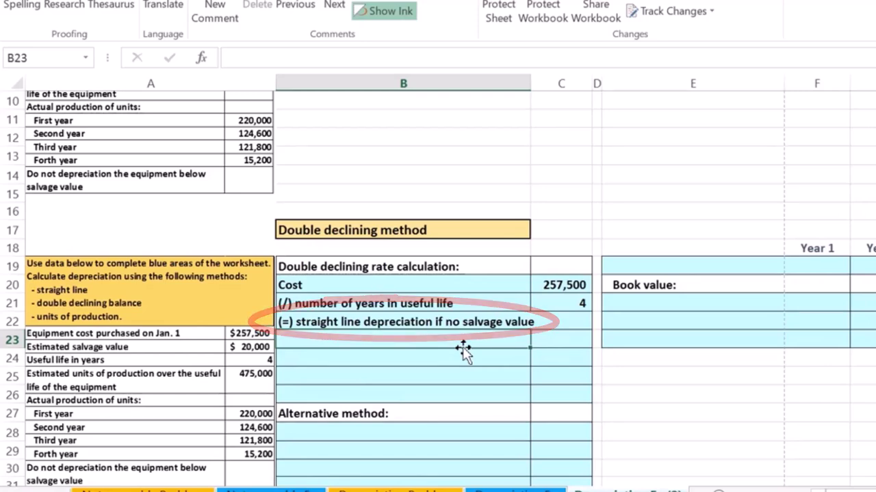
# - Calculate the straight line depreciation without salvage value in C22 with the formula =C20/C21
pyautogui.click(568, 323)
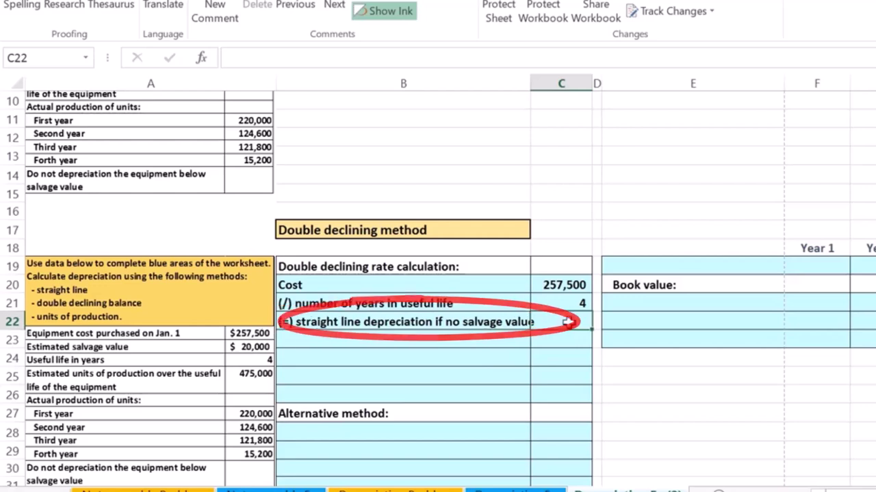
pyautogui.write('=')
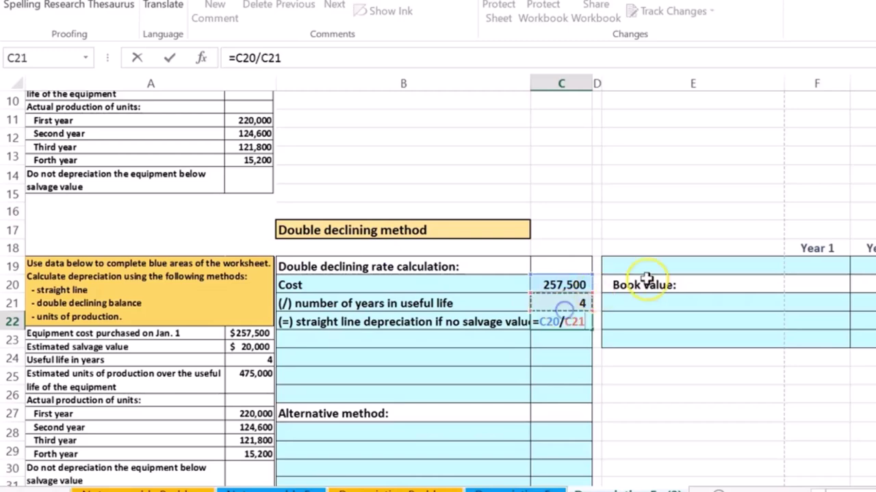
pyautogui.press('Return')
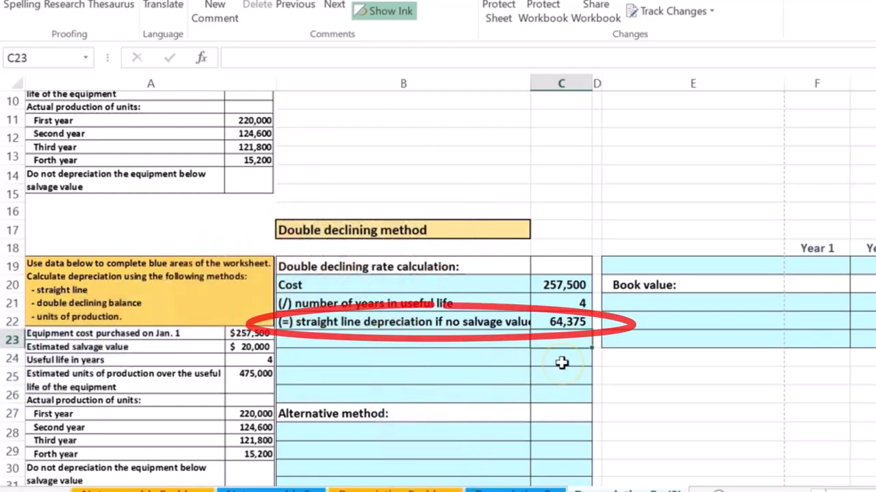
# - Enter 257,500 in C23 as the amount for the "(/) cost" row of the rate calculation
pyautogui.scroll(3, 561, 363)
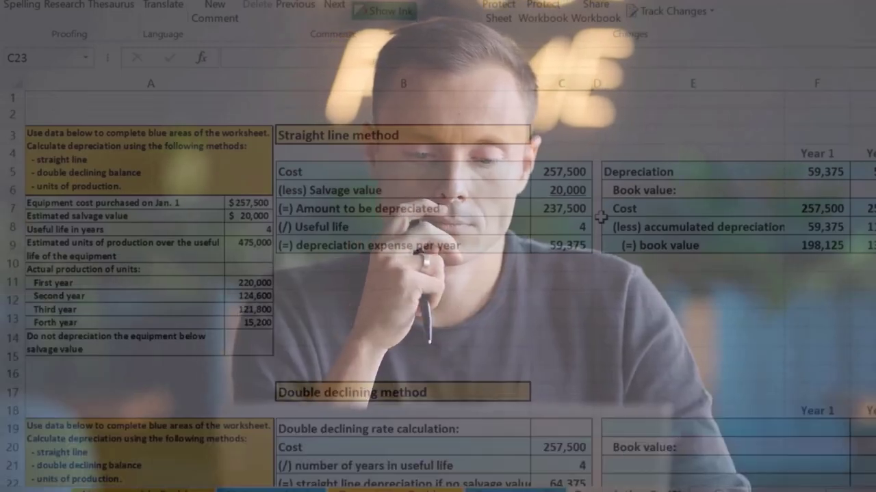
pyautogui.scroll(-3, 600, 217)
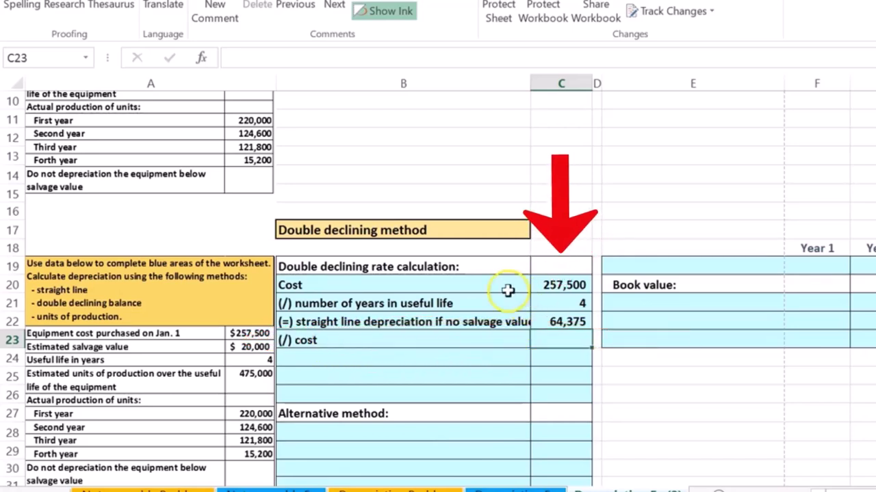
pyautogui.write('257,500')
pyautogui.press('Return')
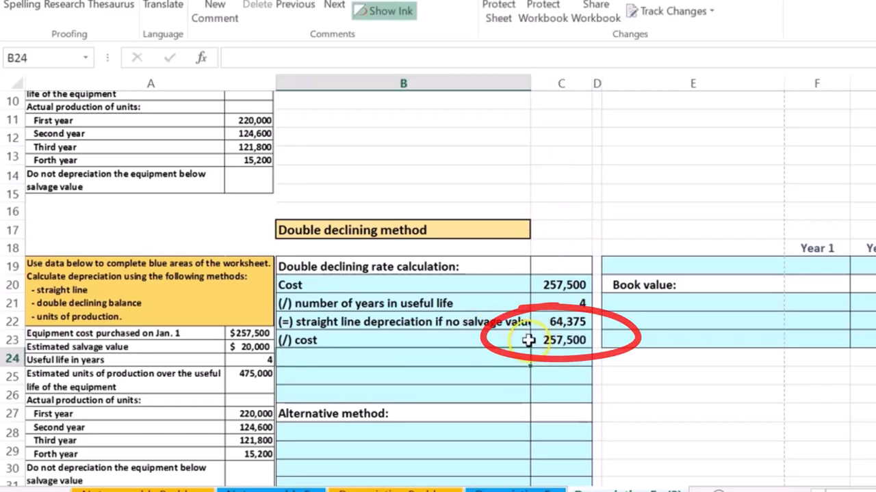
# - Label B24 "(=) Straight line % if not salvage value" and calculate it in C24 with the formula =C22/C23
pyautogui.write('(=) Straight line % if not salvage value')
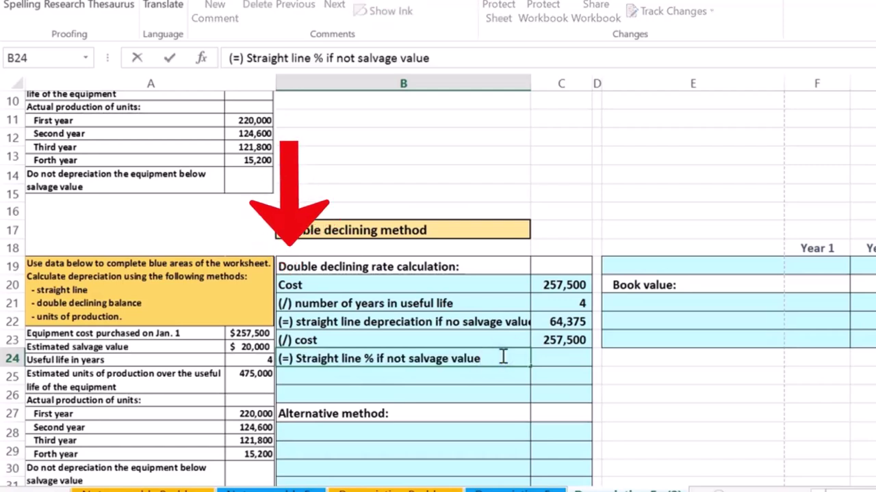
pyautogui.click(565, 360)
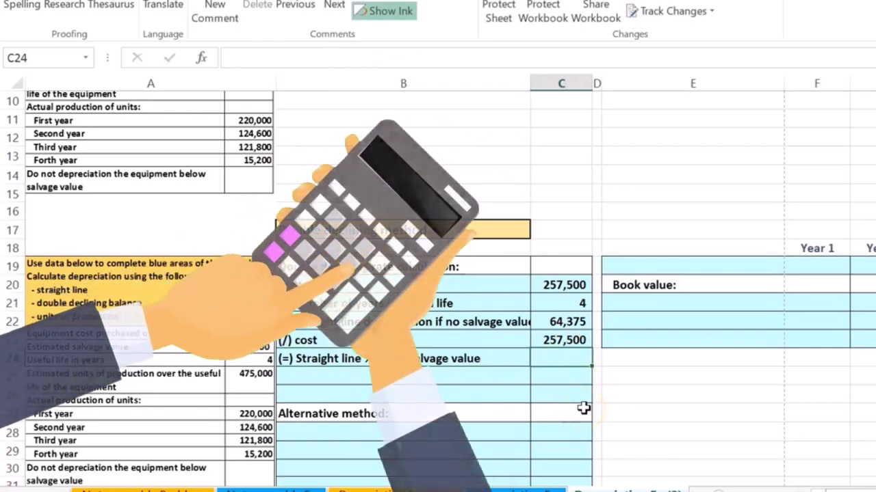
pyautogui.write('=')
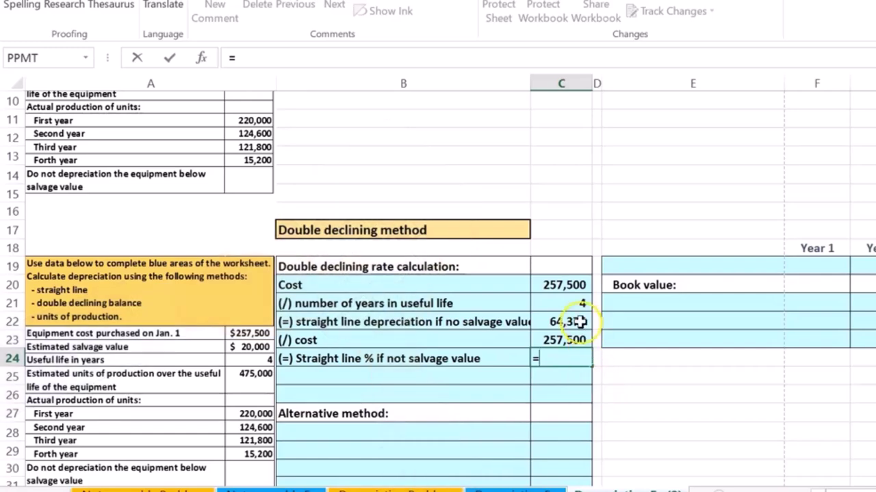
pyautogui.click(574, 321)
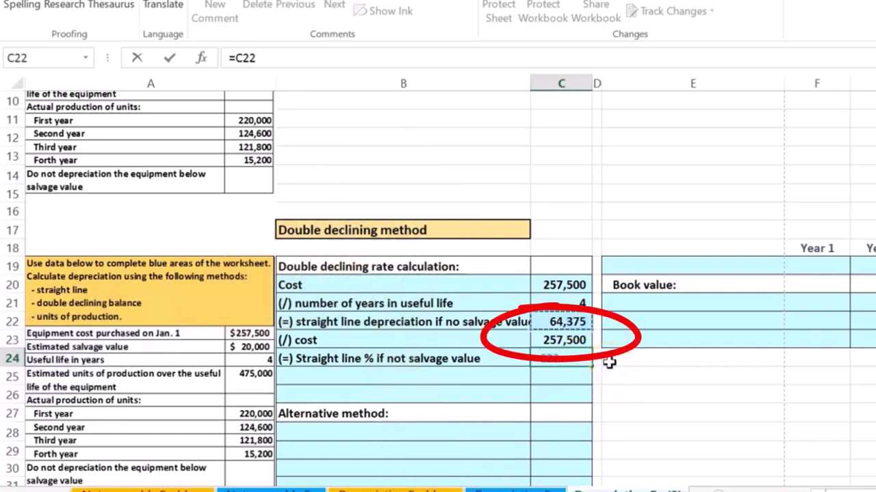
pyautogui.write('/')
pyautogui.click(606, 342)
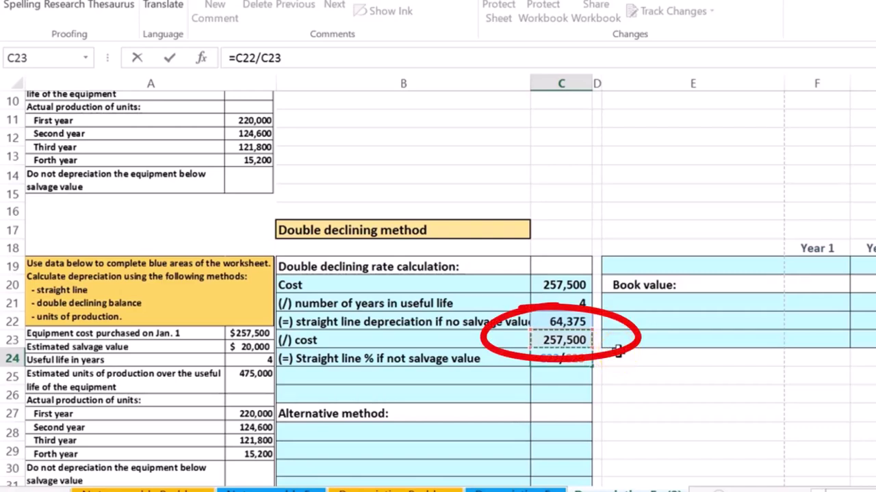
pyautogui.press('Return')
# - Change the format of the straight line rate in C24 to Number
pyautogui.click(571, 361)
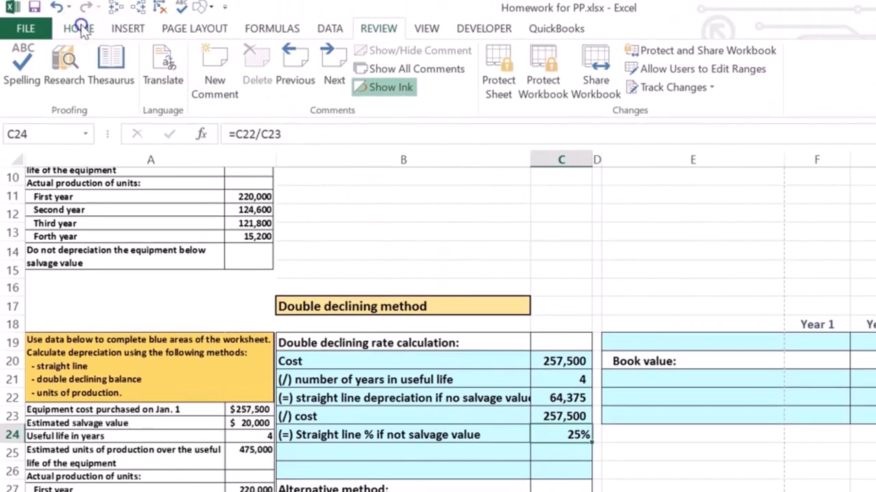
pyautogui.click(79, 31)
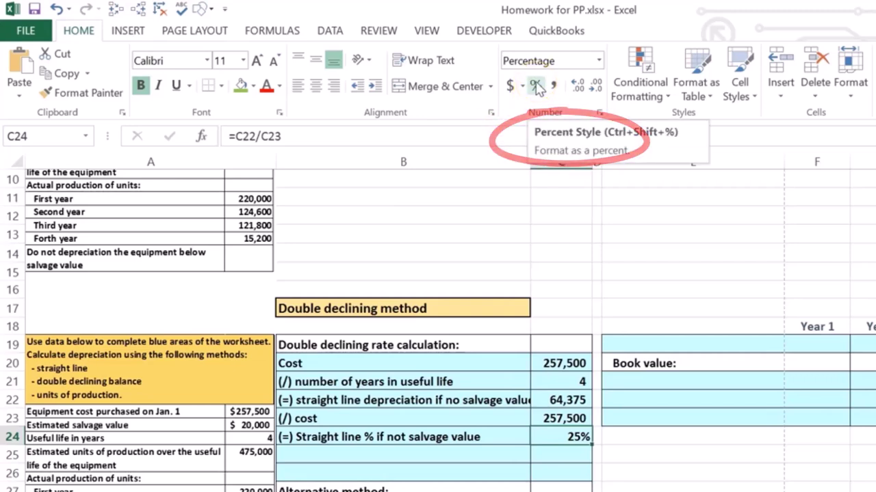
pyautogui.click(600, 60)
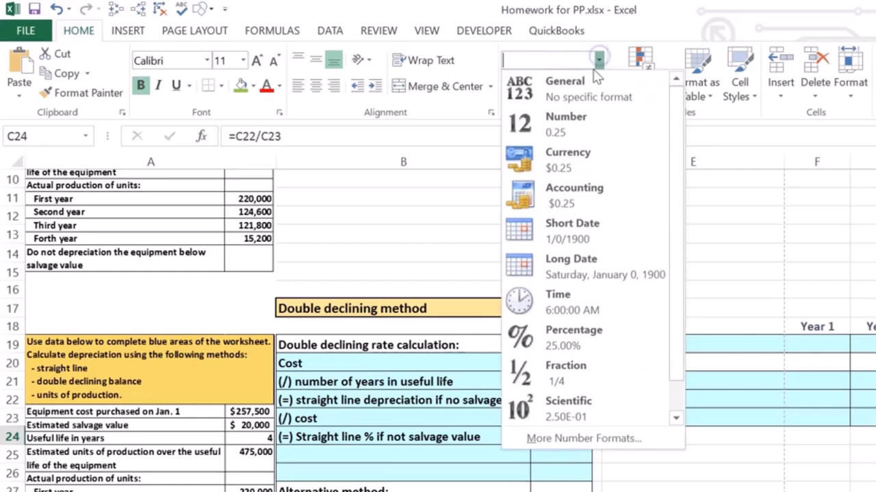
pyautogui.click(576, 130)
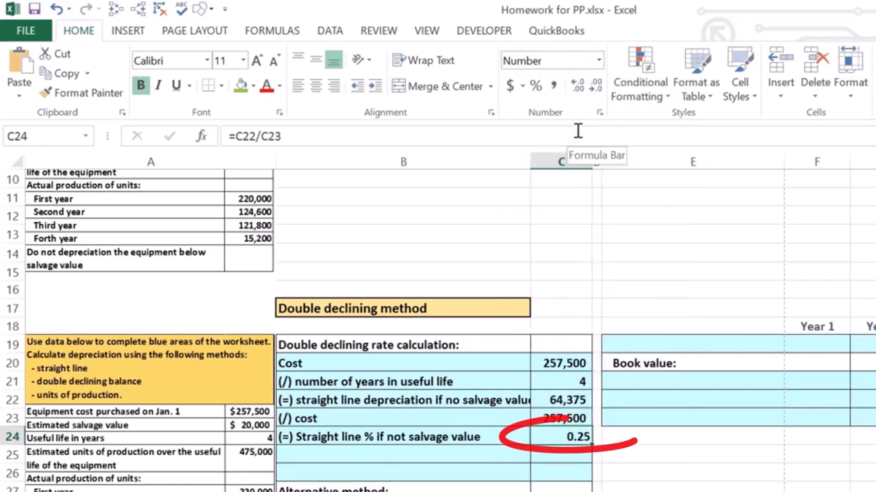
# - Format the straight line rate in C24 as a percentage
pyautogui.click(537, 88)
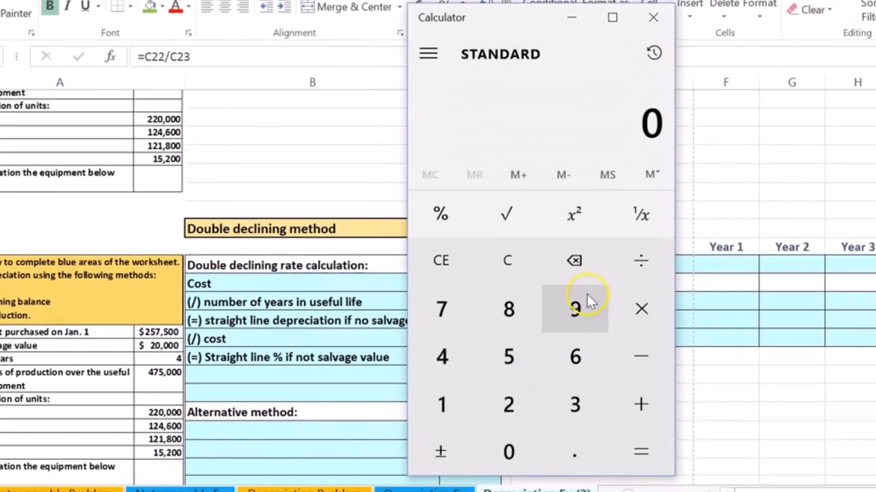
# - Check the straight line rate in the Calculator by multiplying 257500 by 0.25
pyautogui.moveTo(524, 25); pyautogui.dragTo(650, 26)
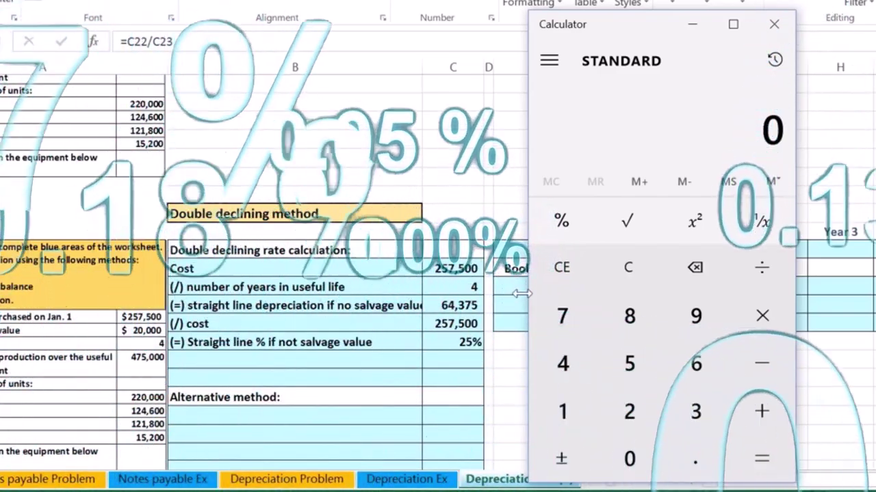
pyautogui.write('257500')
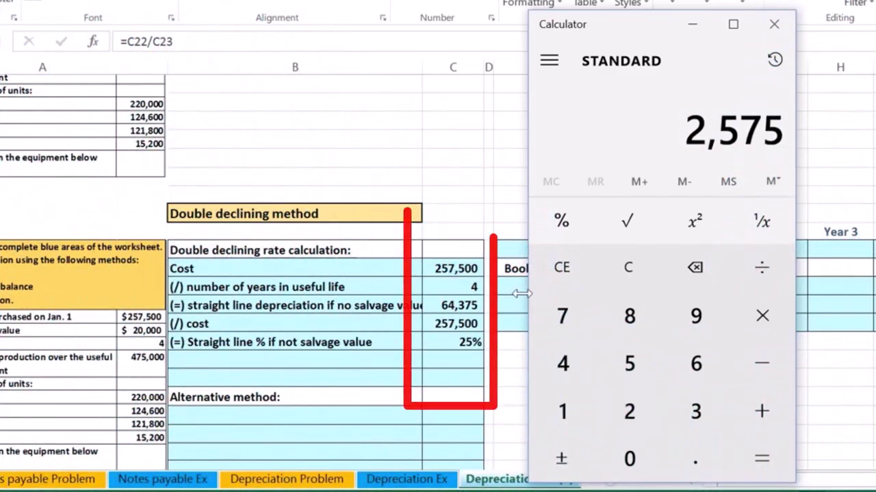
pyautogui.write('*0.25')
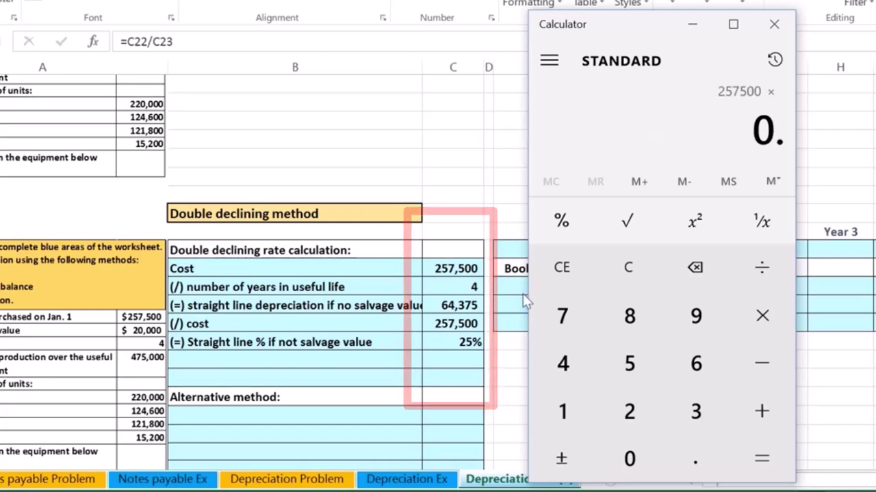
pyautogui.press('Return')
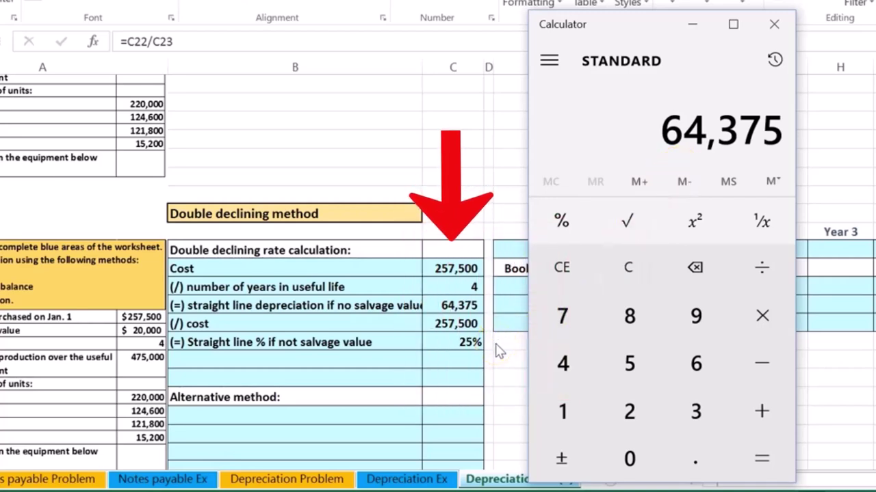
pyautogui.click(466, 351)
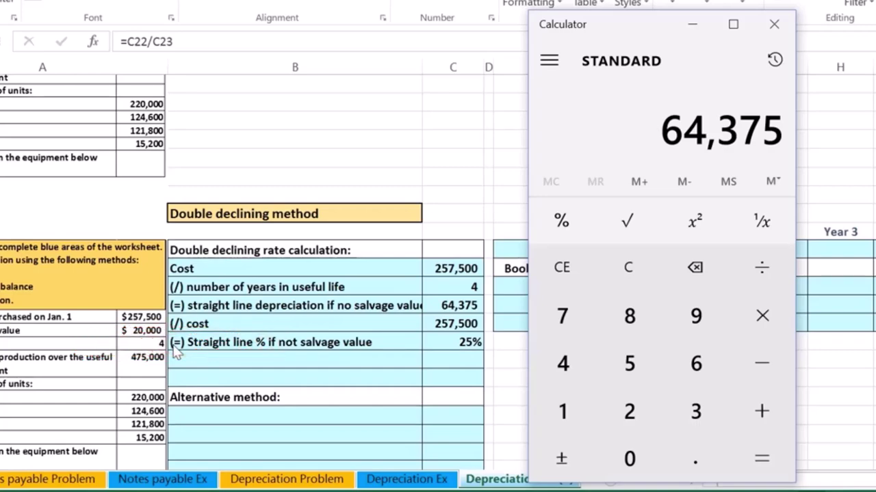
# - Label B25 "(*) 2 to double the SL rate" and enter 2 in C25
pyautogui.click(185, 368)
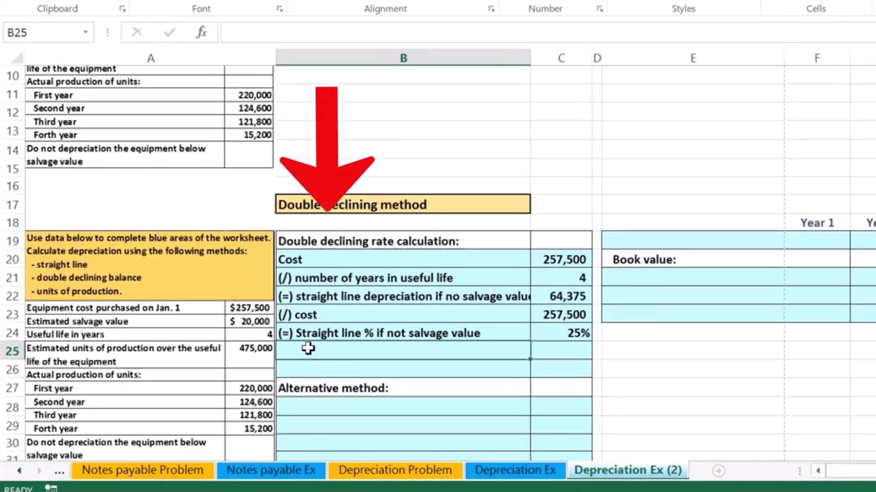
pyautogui.write('(*) 2 to double the SL rate')
pyautogui.press('Tab')
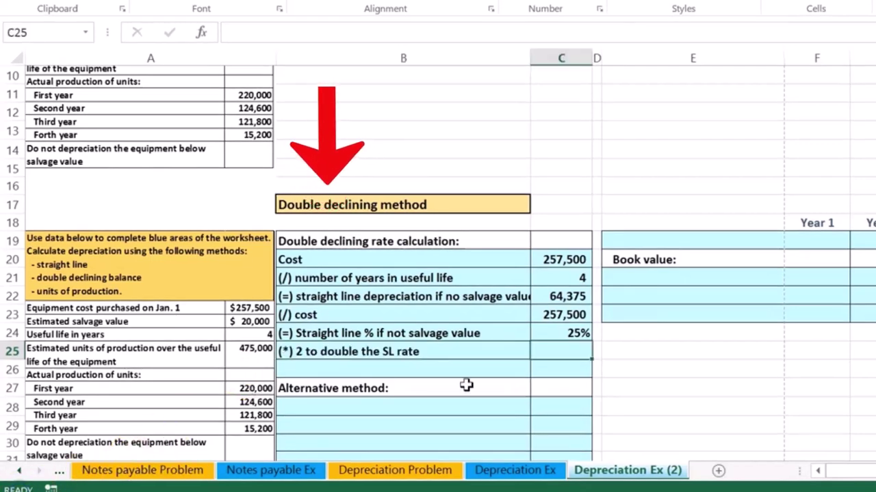
pyautogui.write('2')
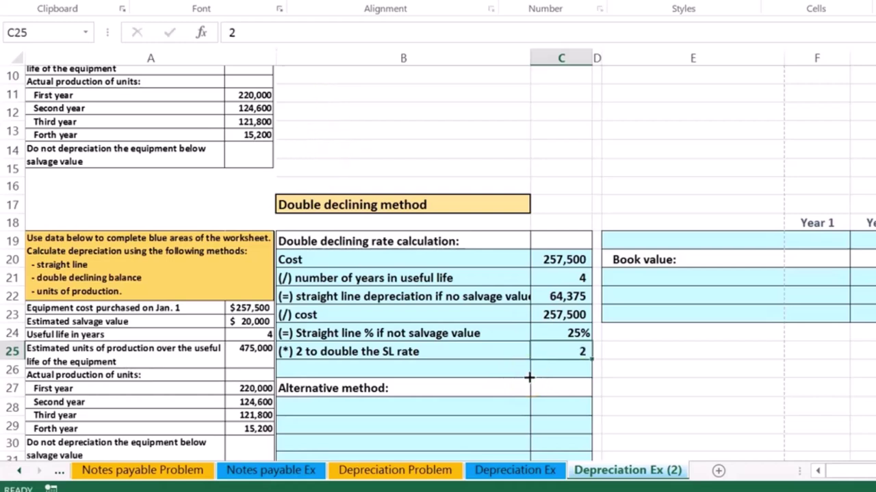
pyautogui.press('Return')
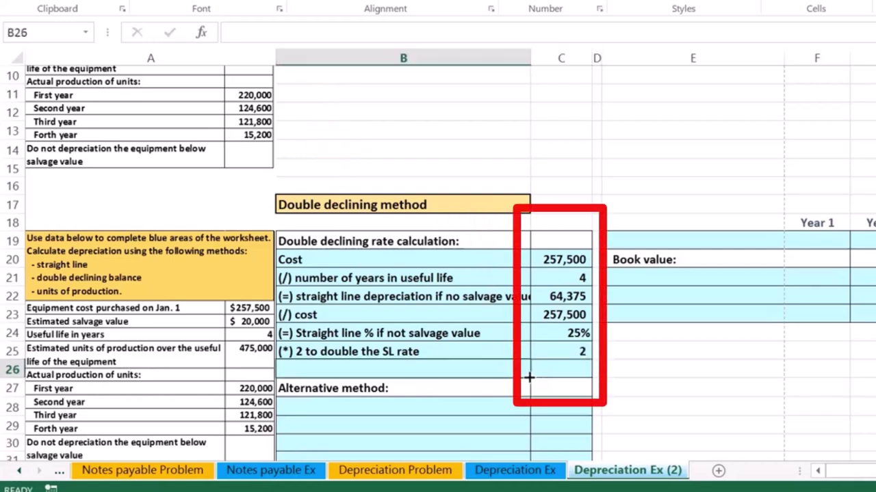
# - Label B26 "(=) double declining rate" and calculate it in C26 with the formula =C24*C25
pyautogui.write('(=) double declining rate')
pyautogui.press('Tab')
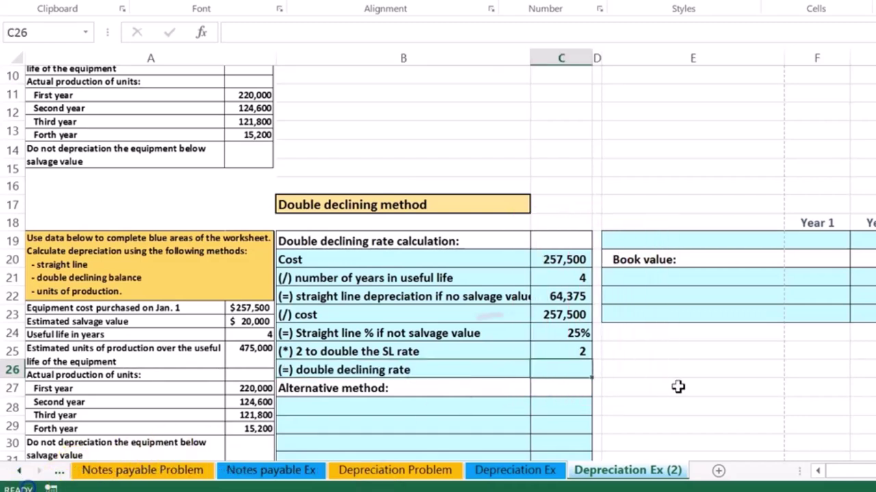
pyautogui.write('=')
pyautogui.press('Up')
pyautogui.press('Up')
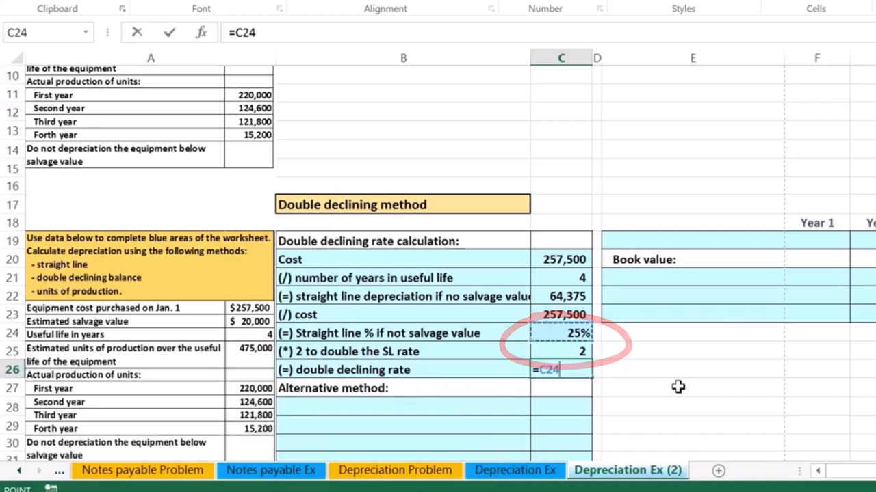
pyautogui.click(577, 350)
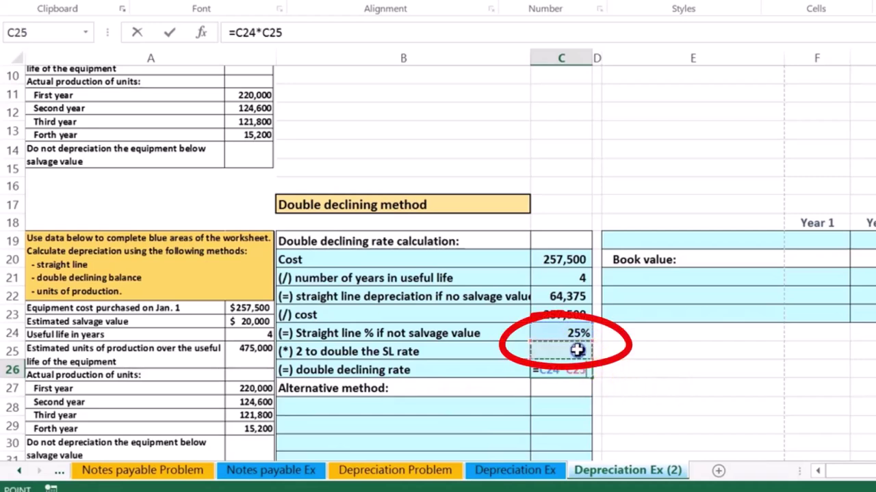
pyautogui.press('Return')
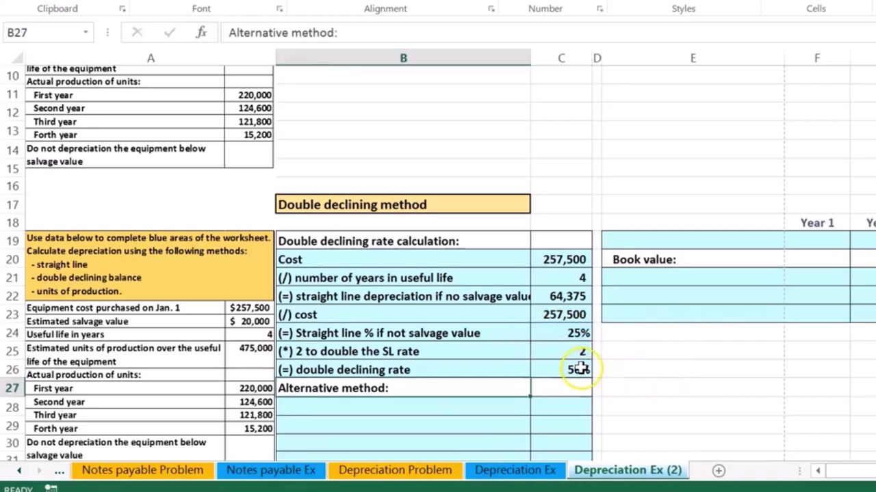
pyautogui.click(588, 371)
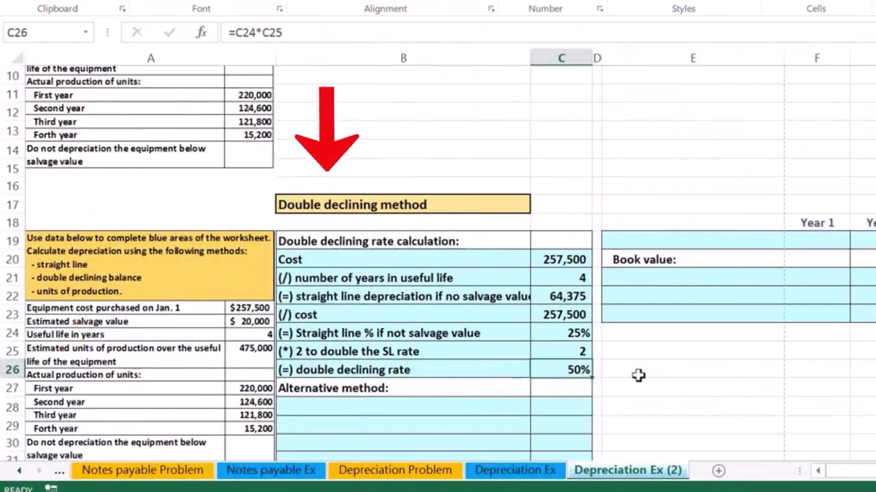
# - Start the alternative method by entering 1 in C28, leaving its label cell B28 blank
pyautogui.scroll(-1, 637, 375)
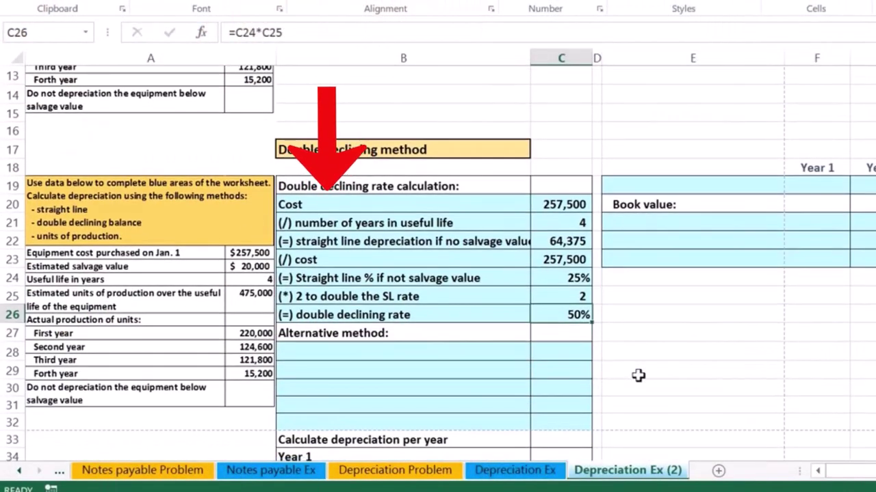
pyautogui.click(359, 354)
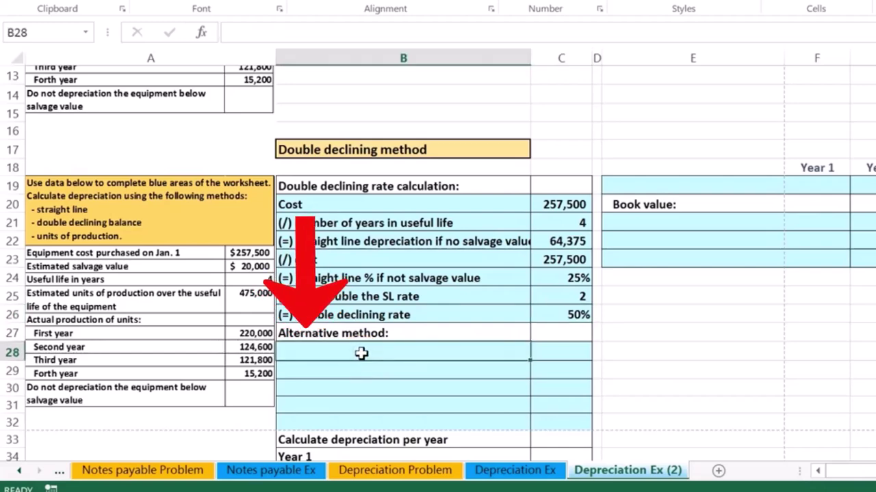
pyautogui.press('Right')
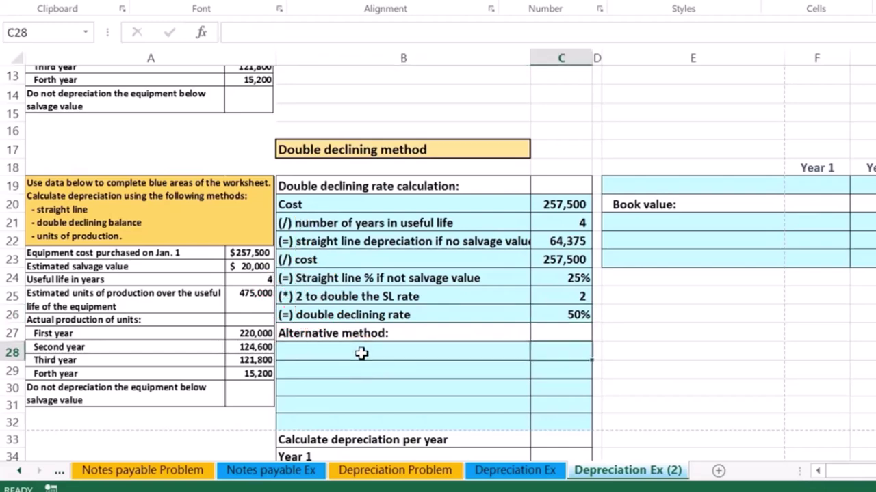
pyautogui.write('1')
pyautogui.press('Return')
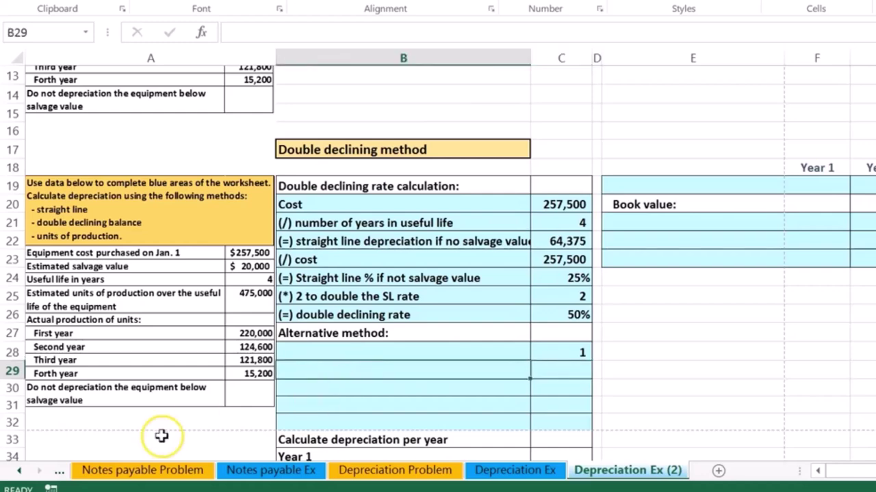
# - Label B29 "(/) number of years in useful life" and enter 4 in C29
pyautogui.write('(/) number of years in useful life')
pyautogui.press('Tab')
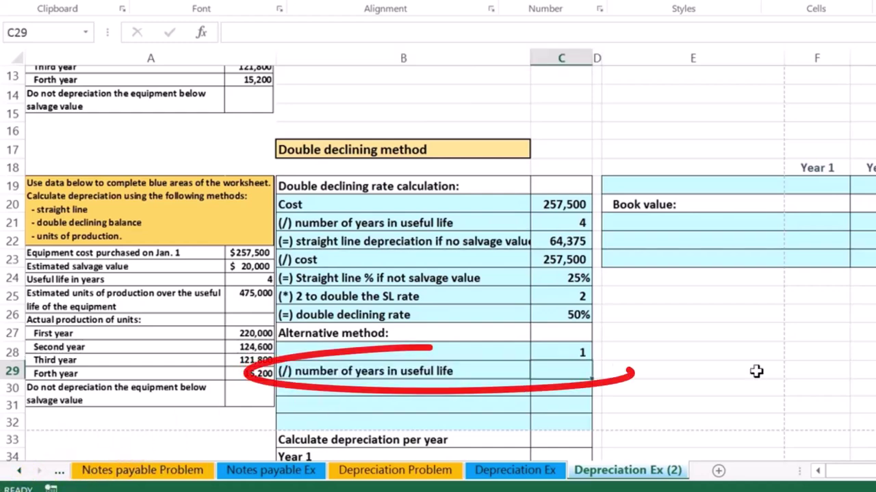
pyautogui.write('4')
pyautogui.press('Return')
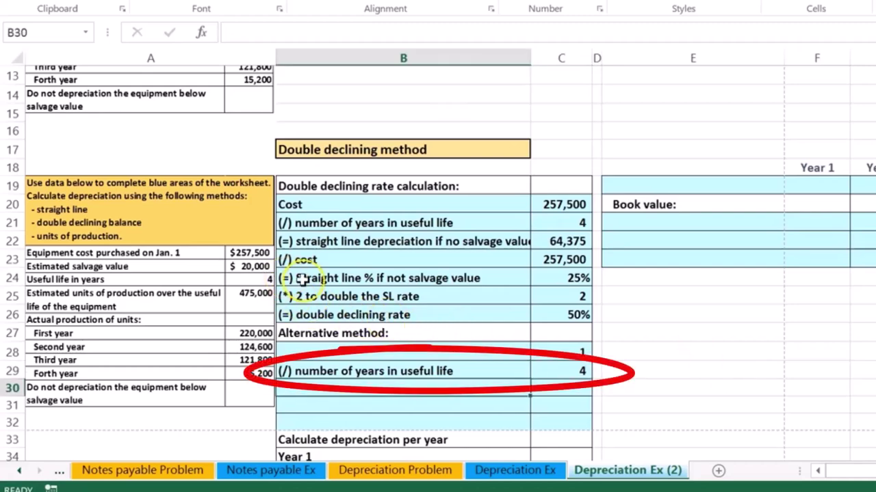
# - Label B30 "(=) Straight line % if not salvage value" and calculate it in C30 as =C28/C29, formatted as a percentage
pyautogui.write('(=) Straight line % if not salvage value')
pyautogui.press('Return')
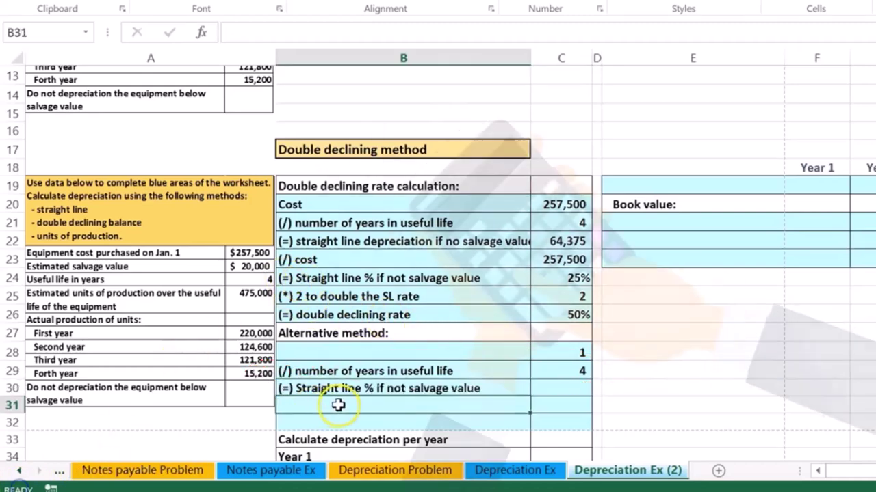
pyautogui.click(565, 389)
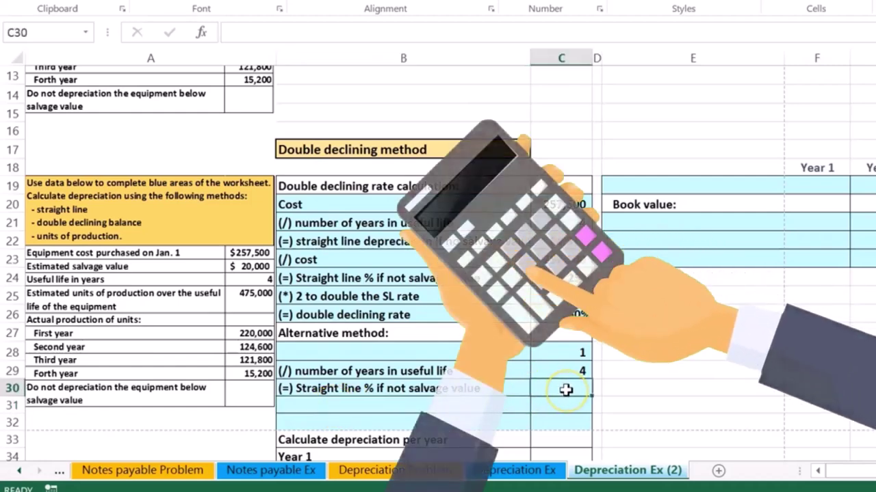
pyautogui.write('=')
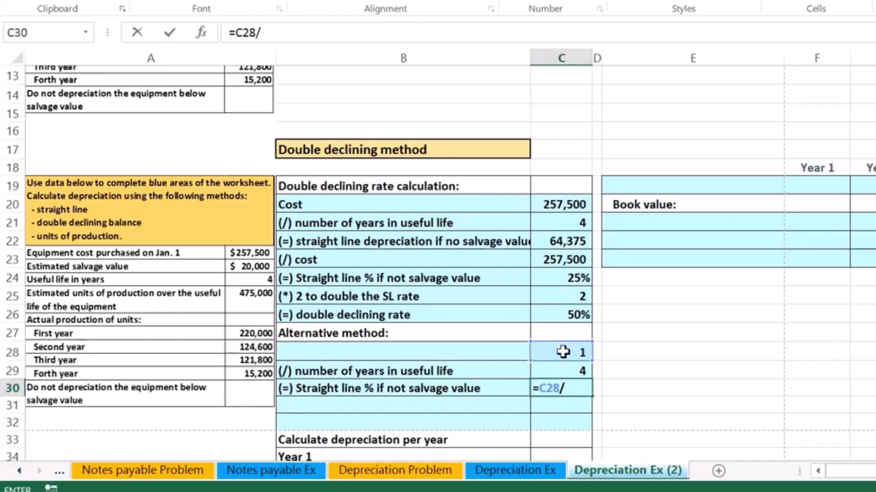
pyautogui.hotkey('ctrl', 'Return')
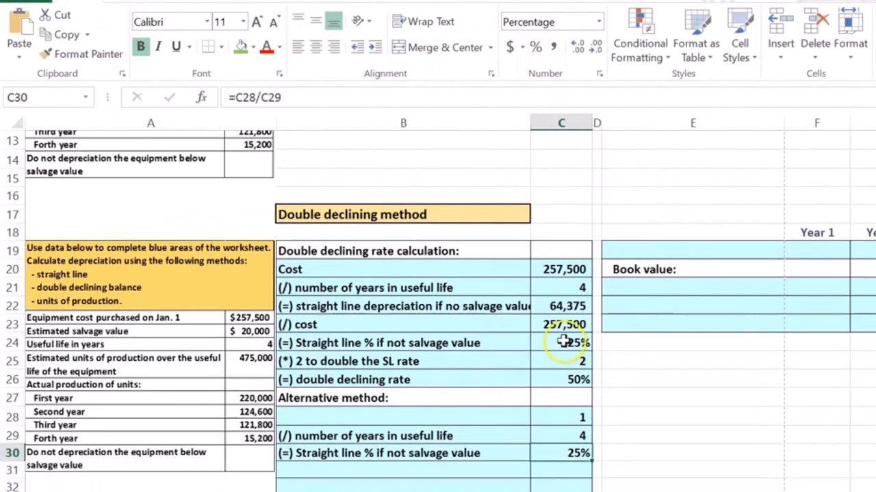
pyautogui.click(562, 382)
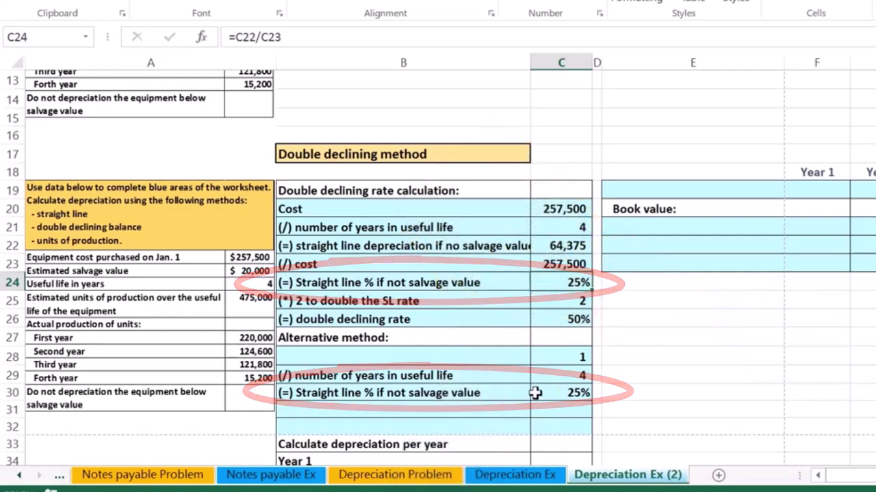
# - Label B31 of the alternative method "(*) 2 to double the SL rate" and enter 2 in C31
pyautogui.click(478, 409)
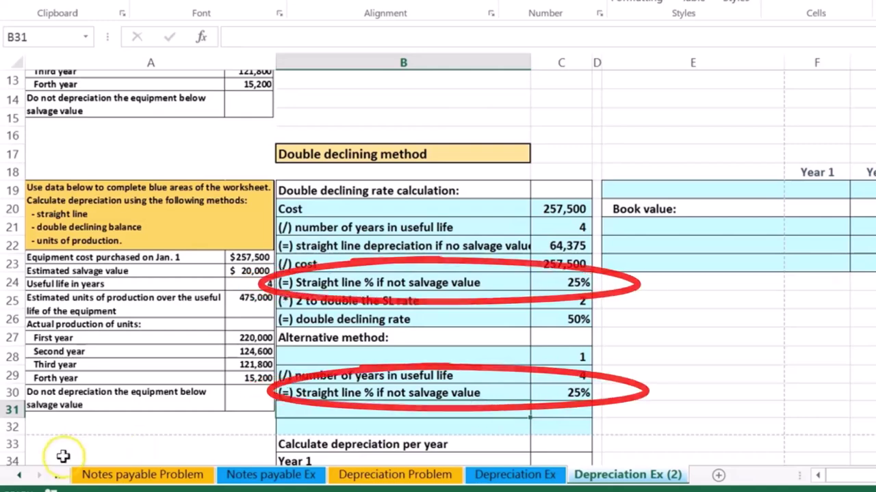
pyautogui.write('(*) 2 to double the SL rate')
pyautogui.press('Return')
pyautogui.click(570, 409)
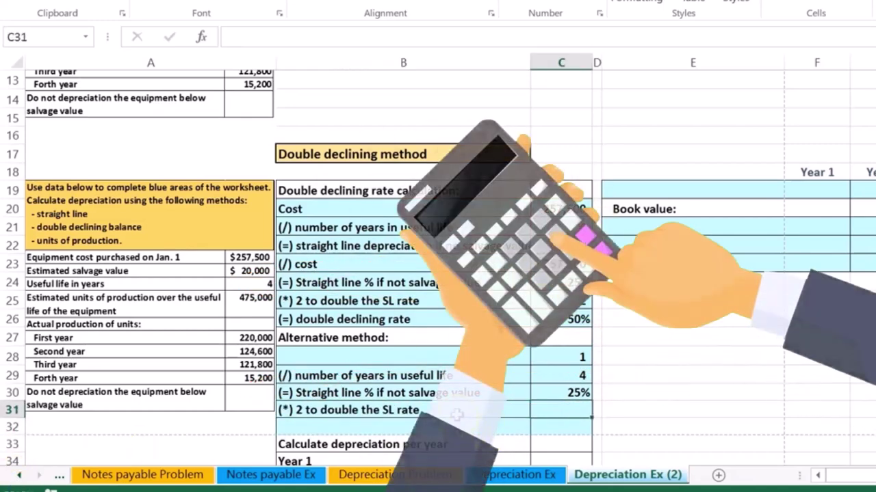
pyautogui.write('2')
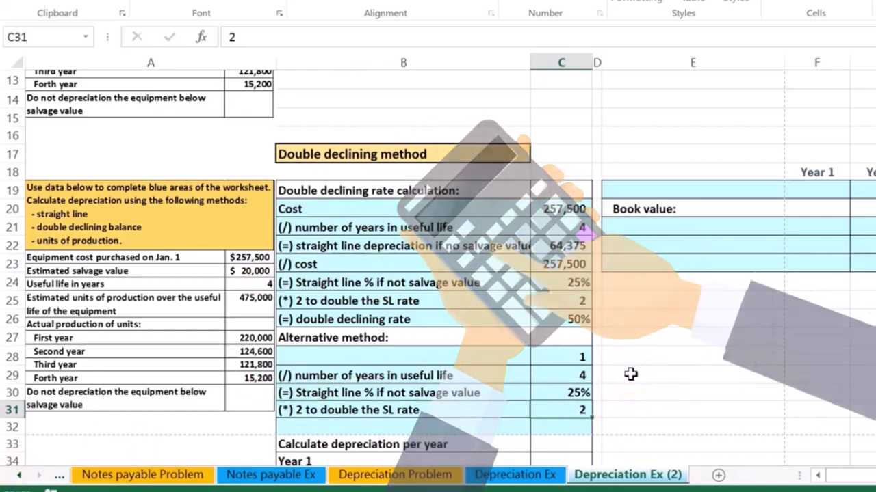
pyautogui.press('Return')
# - Label B32 "(=) double declining rate" and calculate the alternative method's rate in C32 as a percentage
pyautogui.press('Left')
pyautogui.write('(=) double declining rate')
pyautogui.press('Return')
pyautogui.click(556, 424)
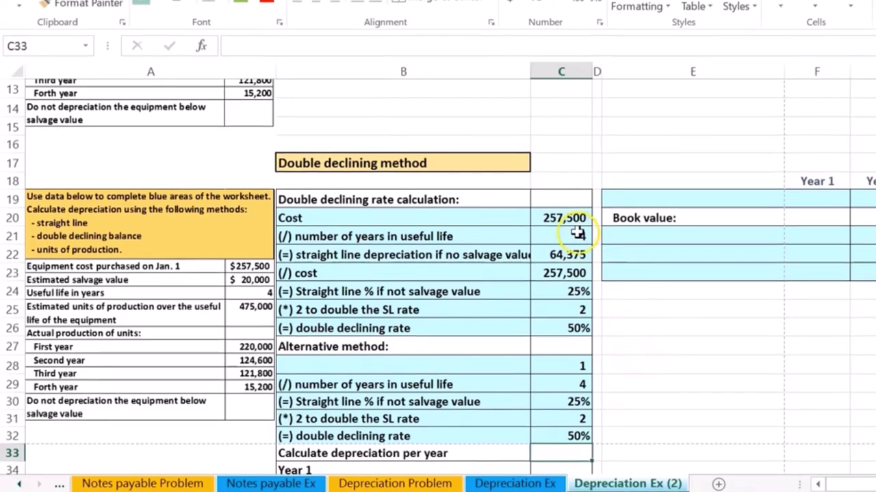
# - Underline the values in C21, C23 and C25 of the double declining rate calculation
pyautogui.click(572, 227)
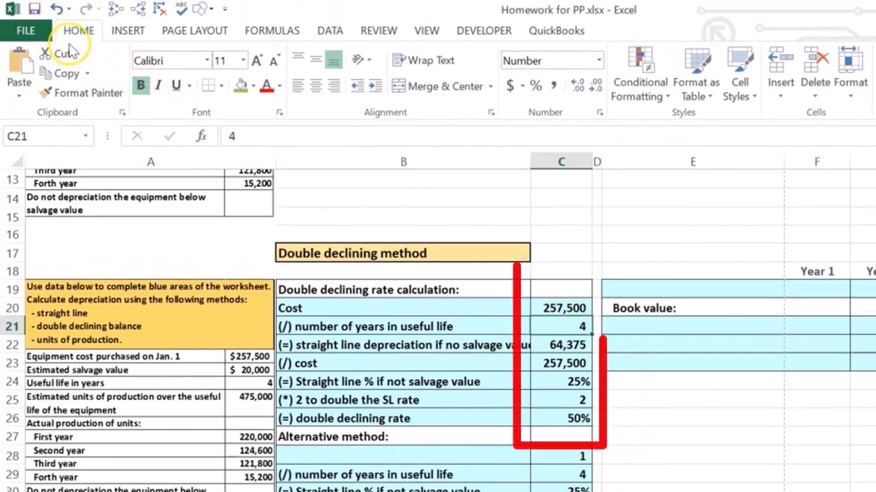
pyautogui.click(176, 87)
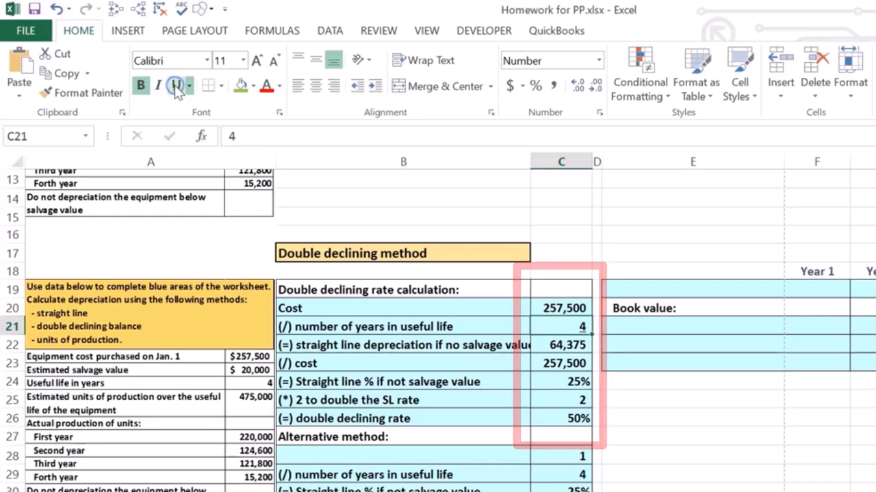
pyautogui.click(567, 342)
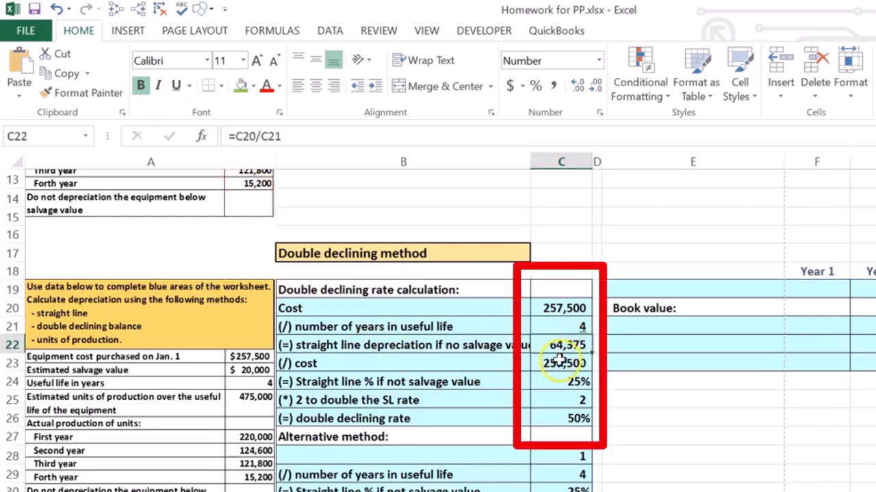
pyautogui.click(561, 361)
pyautogui.click(177, 85)
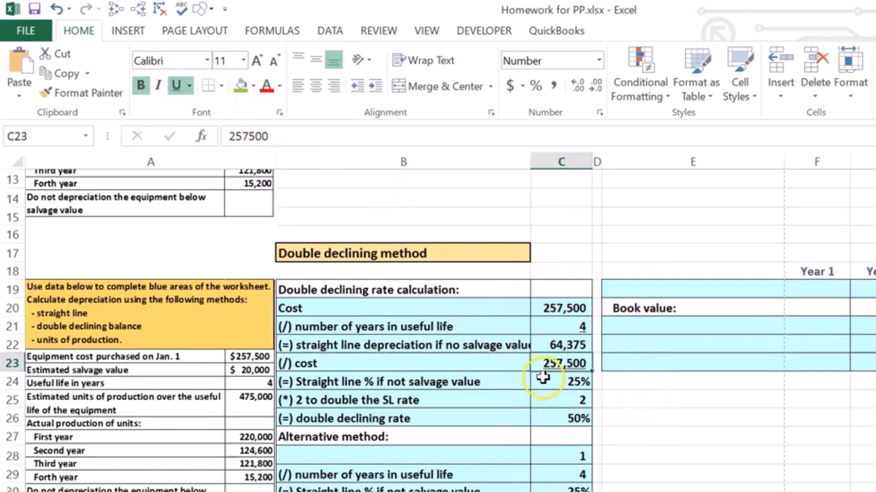
pyautogui.click(549, 398)
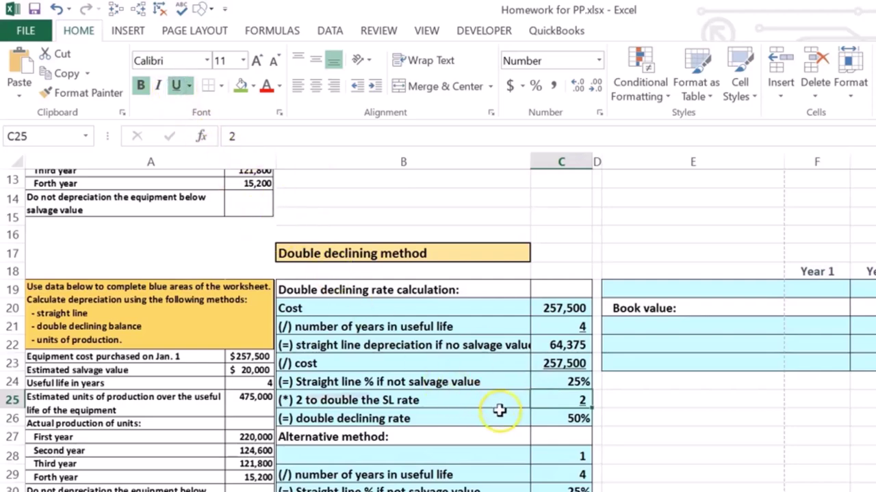
# - Apply a double underline to the double declining rate in C26
pyautogui.click(547, 418)
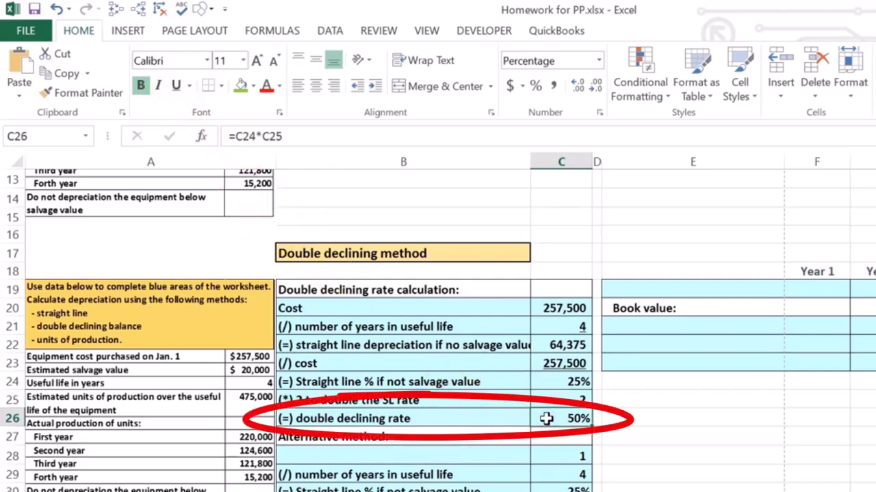
pyautogui.click(223, 84)
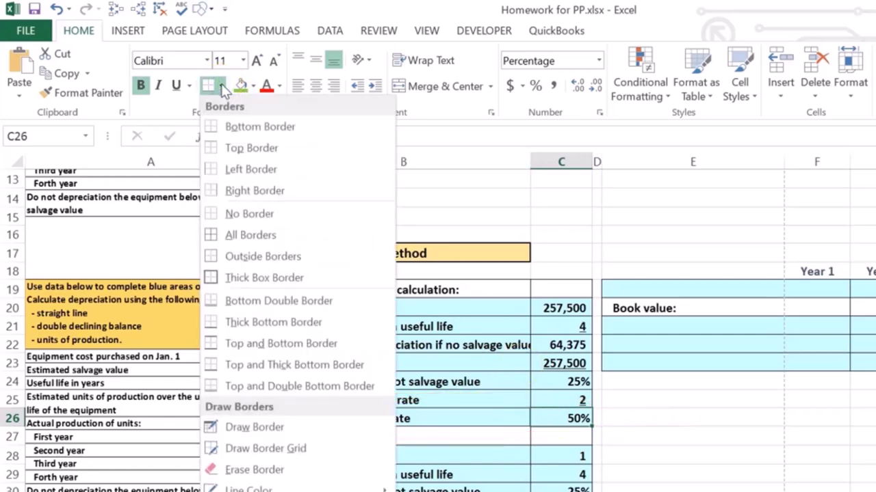
pyautogui.click(189, 84)
pyautogui.click(189, 85)
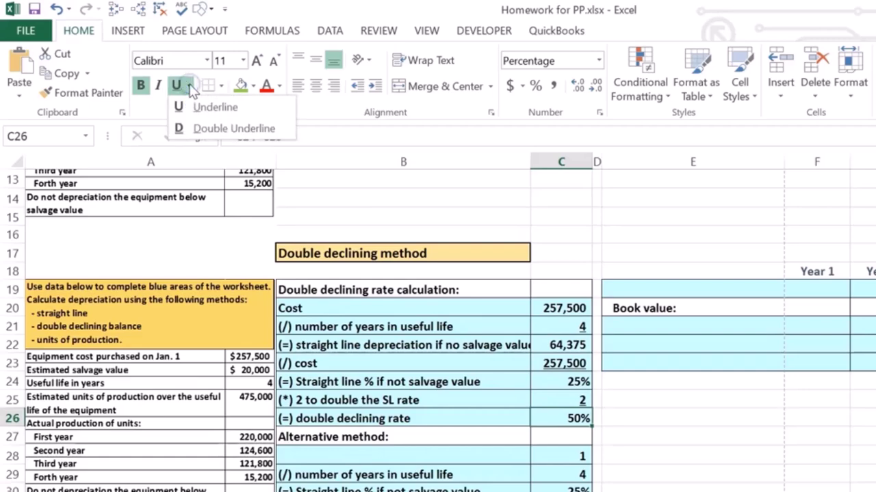
pyautogui.click(206, 129)
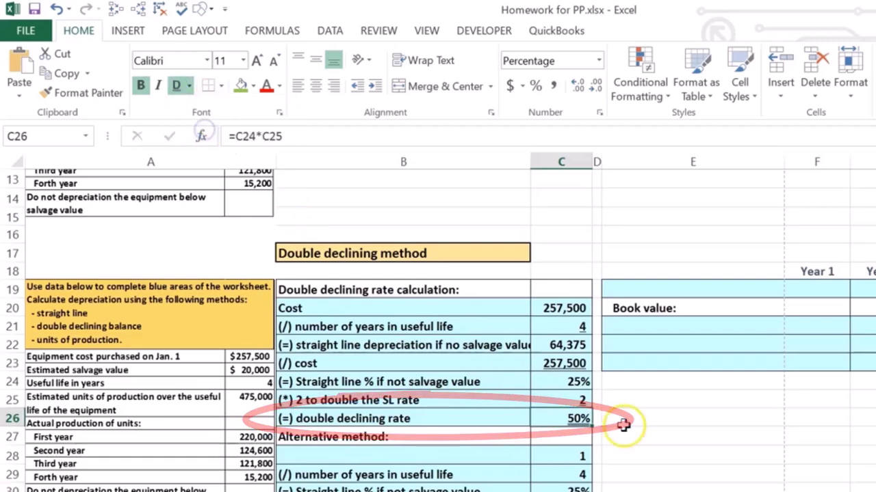
pyautogui.click(699, 441)
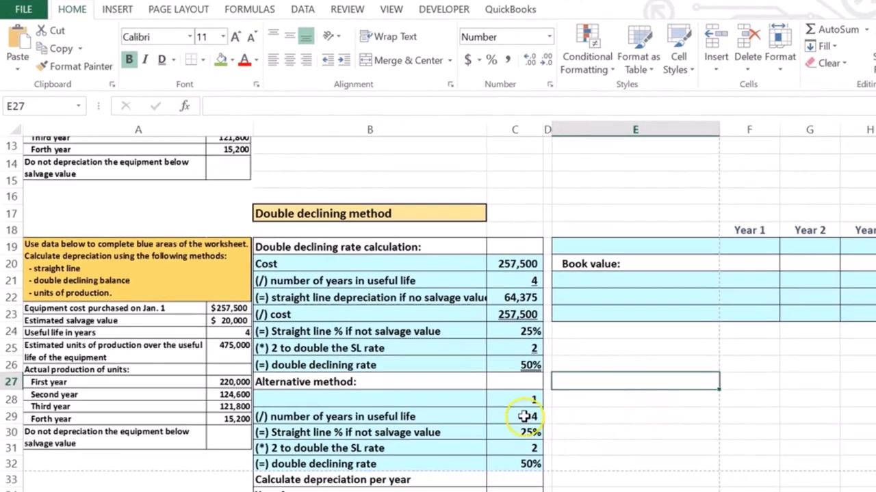
# - Underline the alternative method's values in C29 and C31, and double-underline its double declining rate in C32
pyautogui.click(568, 475)
pyautogui.click(170, 54)
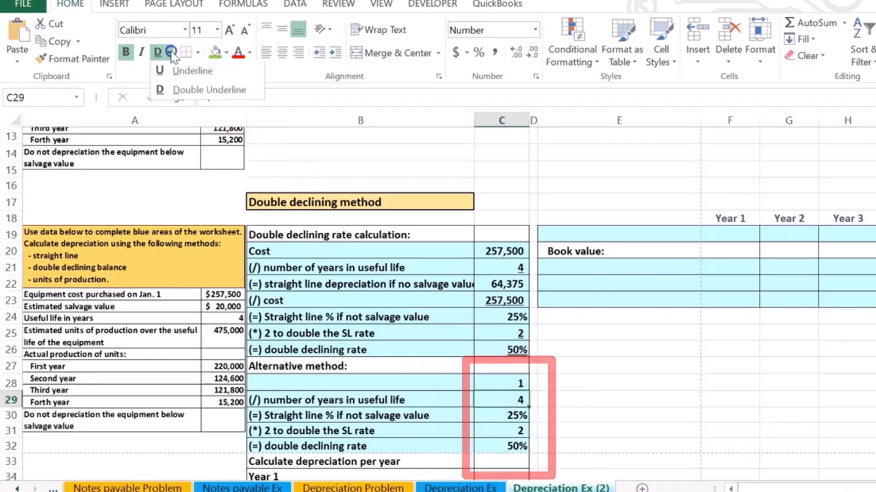
pyautogui.click(180, 70)
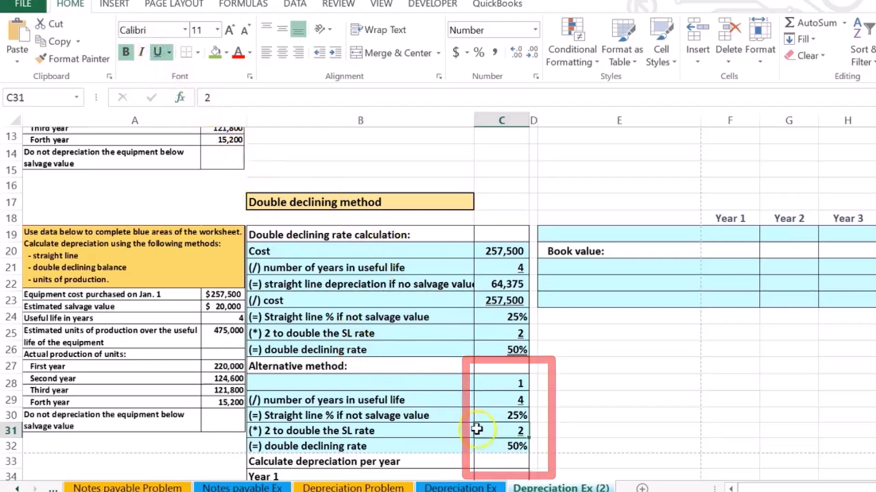
pyautogui.click(169, 52)
pyautogui.click(201, 90)
pyautogui.click(619, 366)
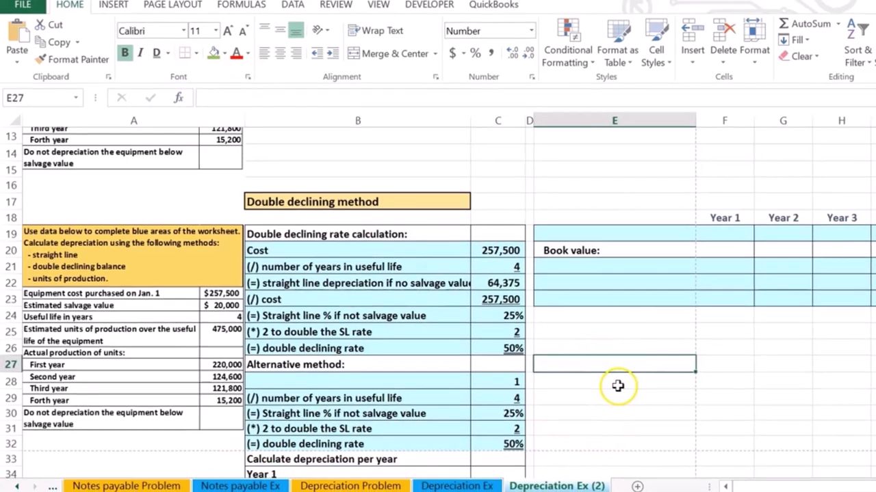